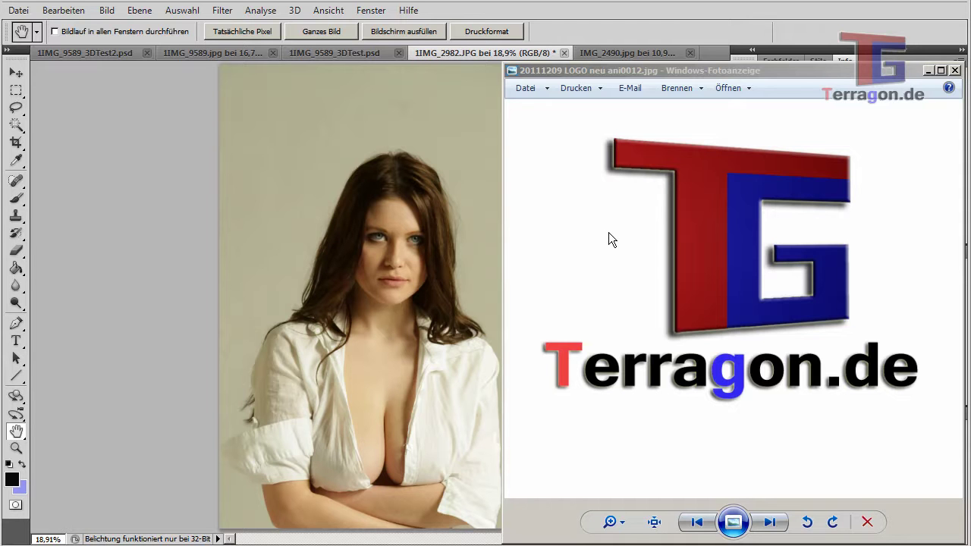
Step: Close the Windows Photo Viewer logo window to show the IMG_2982.JPG portrait in Photoshop again
left_click(954, 70)
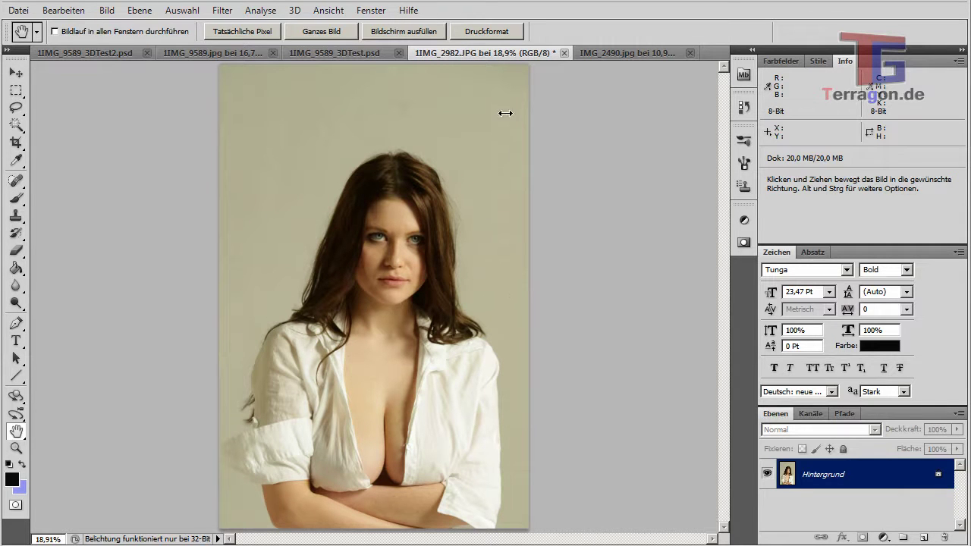
left_click(635, 54)
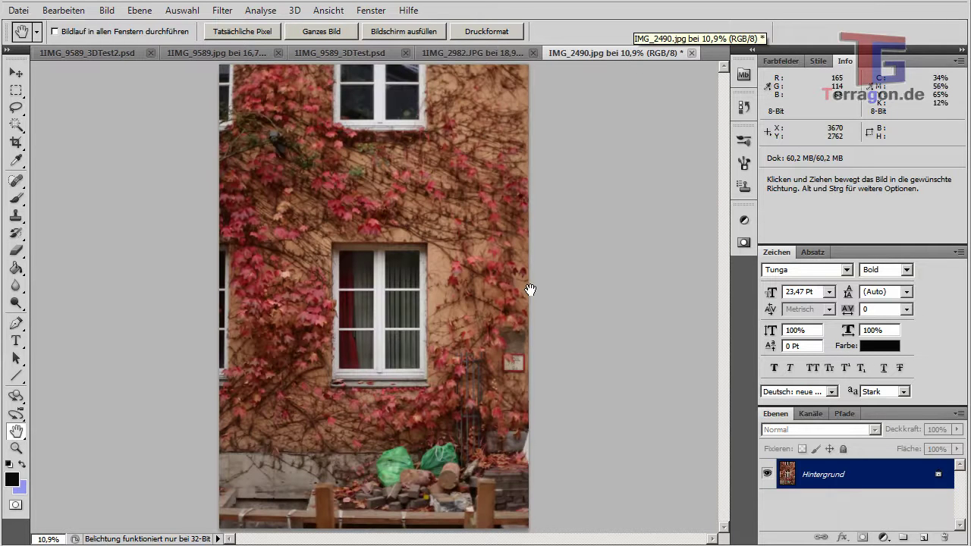
left_click(493, 52)
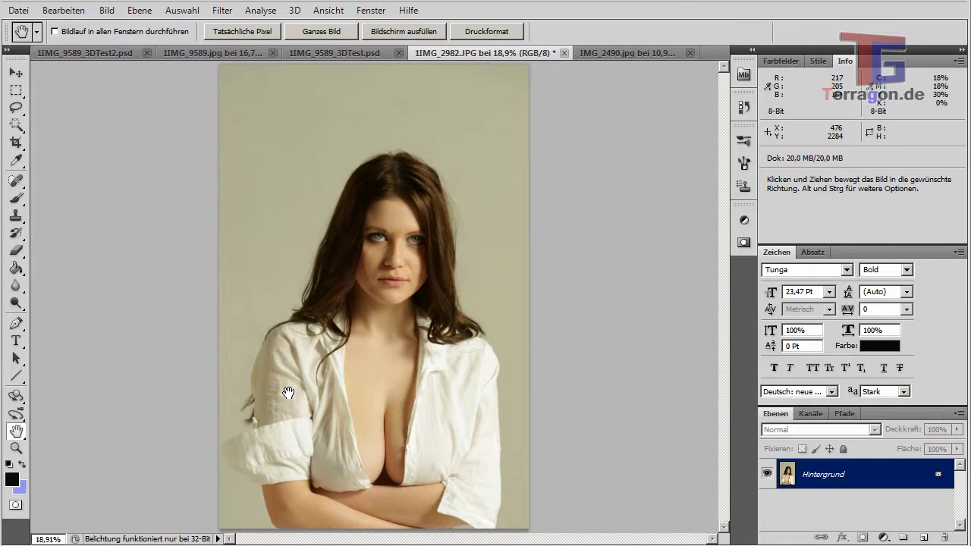
left_click(652, 55)
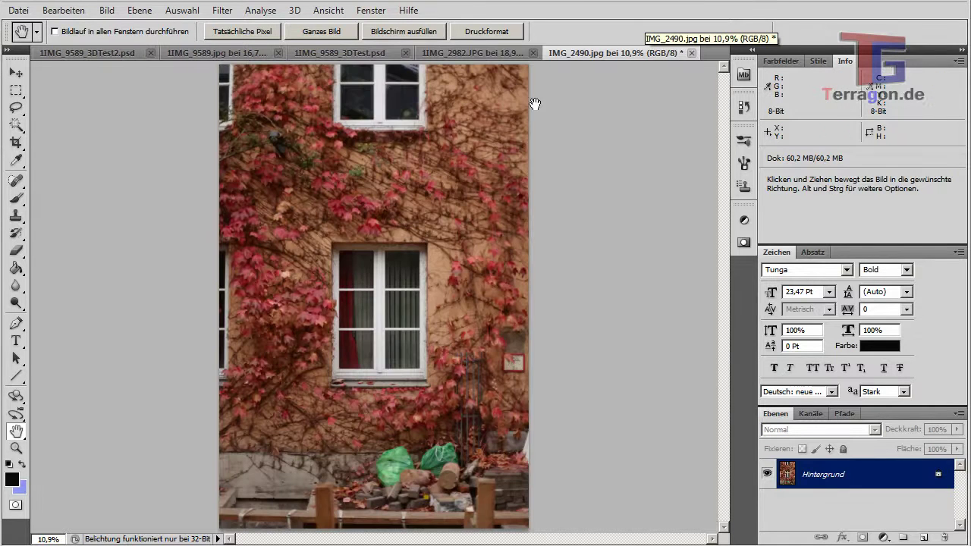
left_click(480, 55)
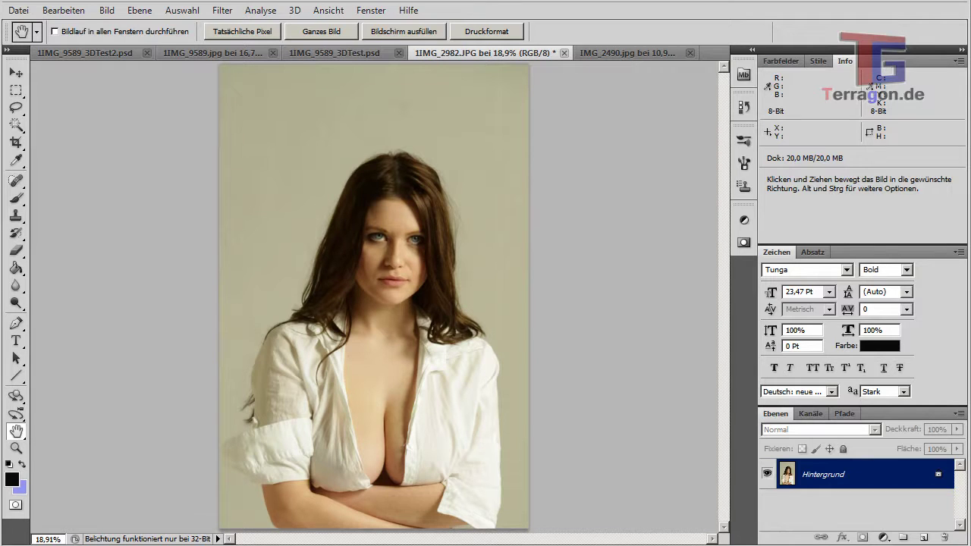
Step: Select the background with the Magic Wand, then lasso-subtract the lower-left sleeve and right shoulder
left_click(16, 125)
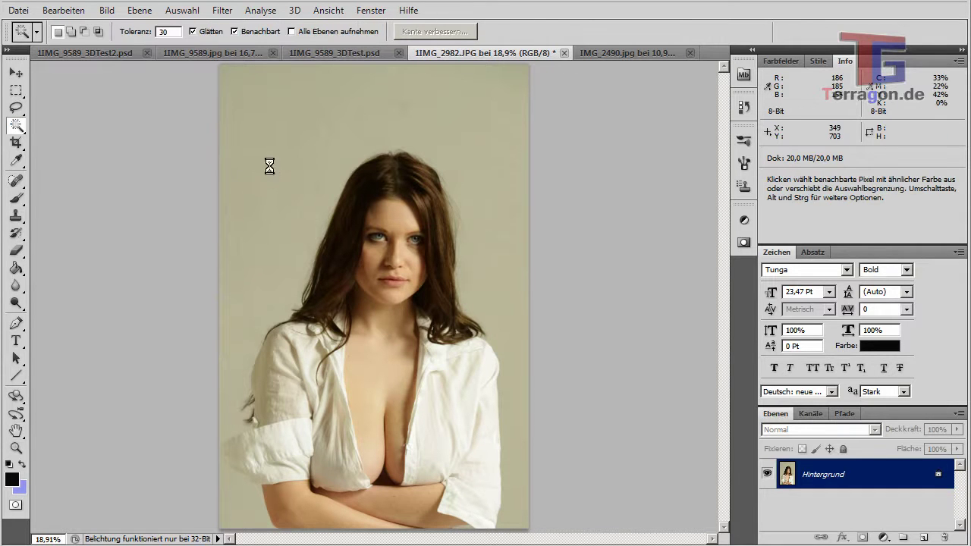
left_click(17, 108)
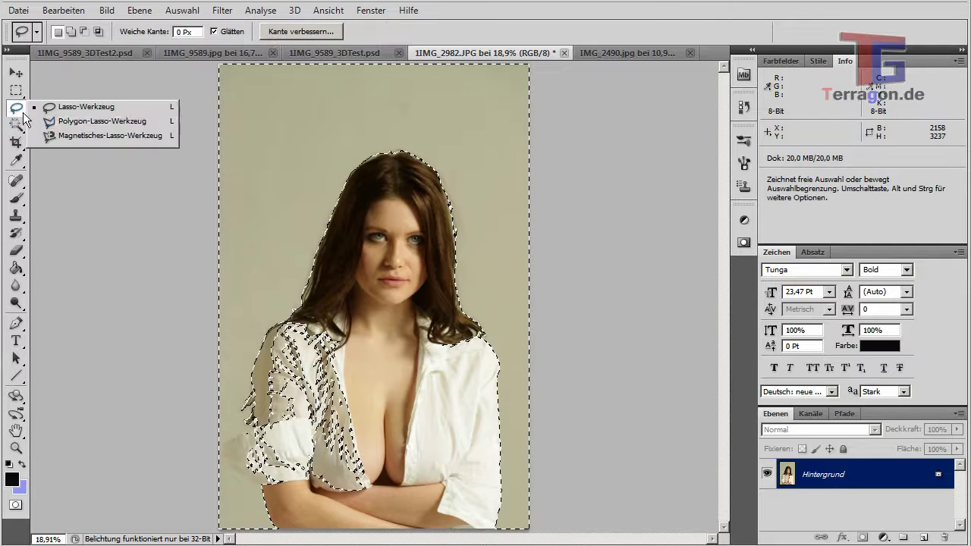
left_click(83, 107)
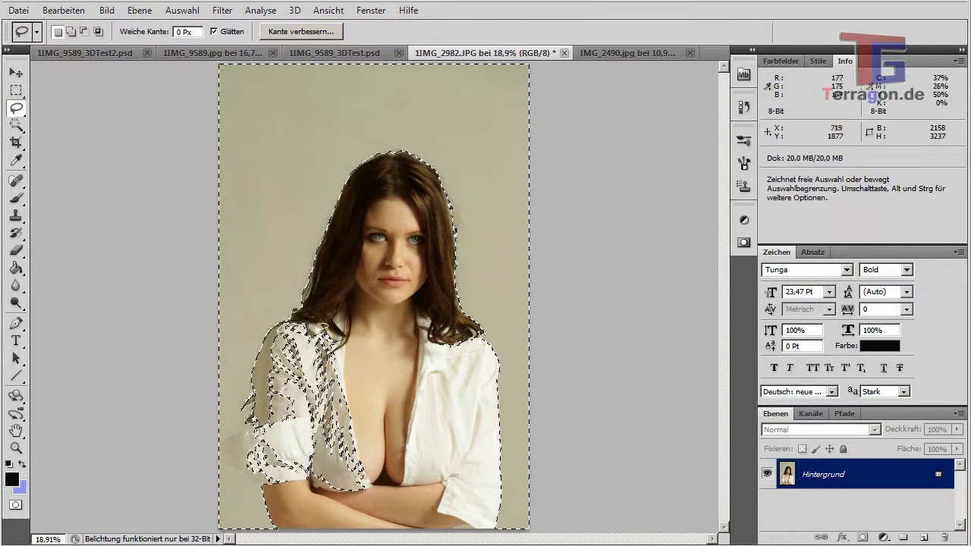
key("alt")
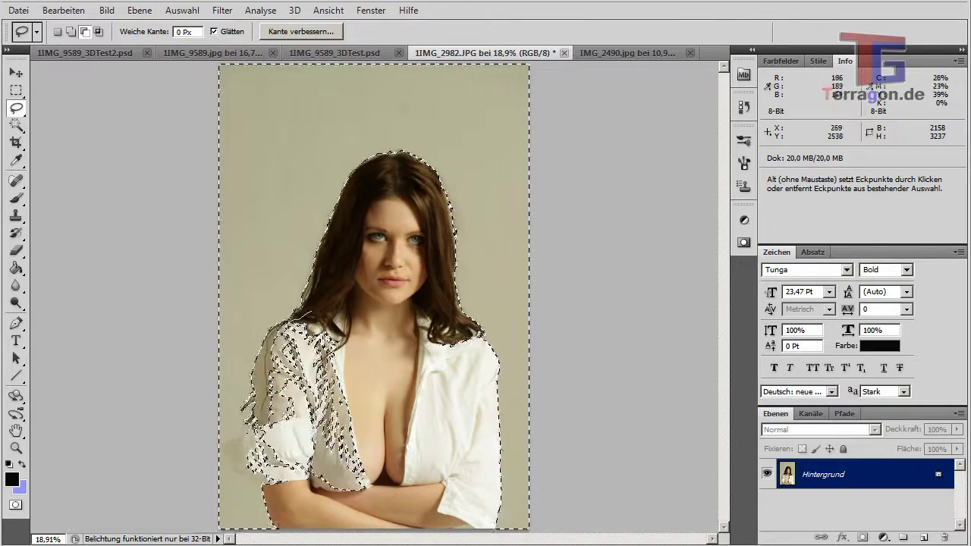
mouse_move(257, 429)
left_mouse_down()
mouse_move(244, 444)
mouse_move(244, 466)
mouse_move(262, 484)
mouse_move(286, 494)
mouse_move(334, 462)
mouse_move(314, 389)
left_mouse_up()
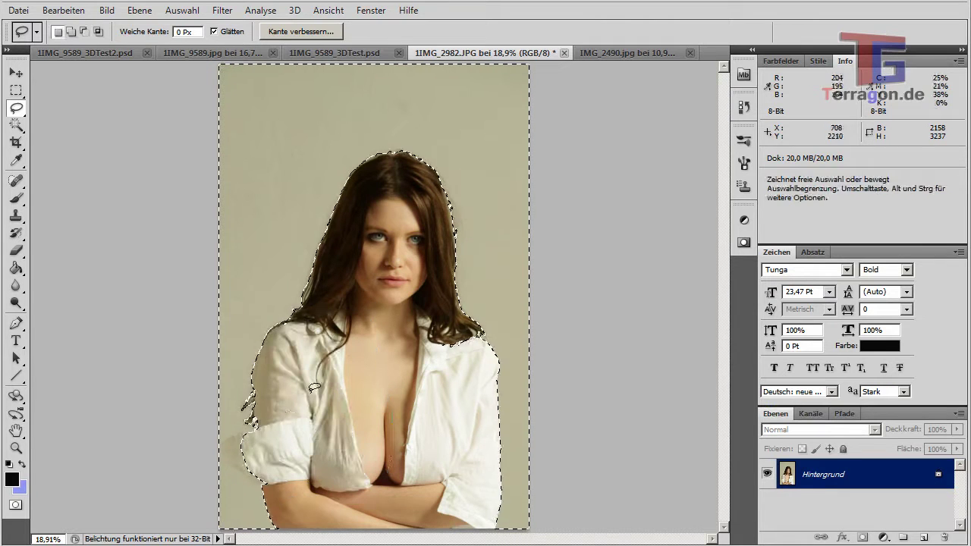
key("alt")
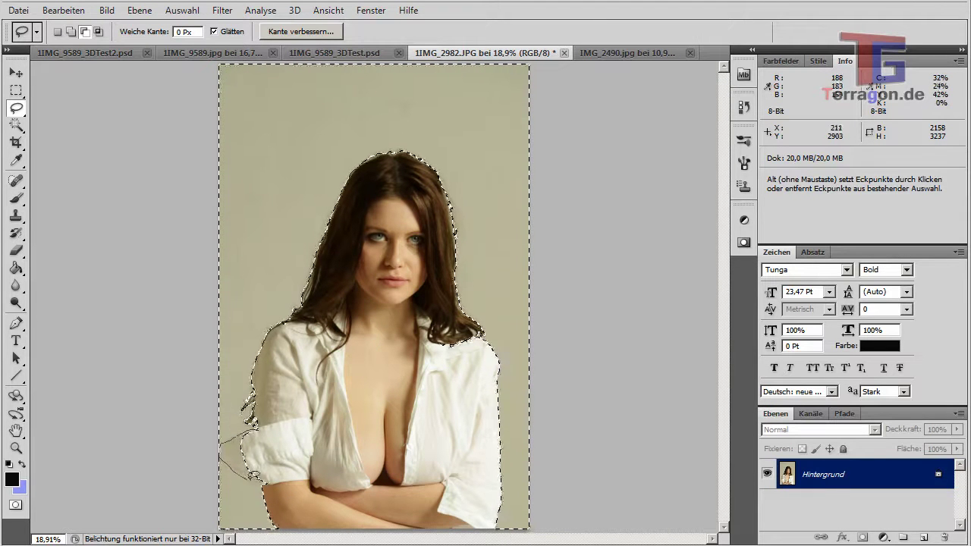
left_click_drag(292, 459, 315, 414)
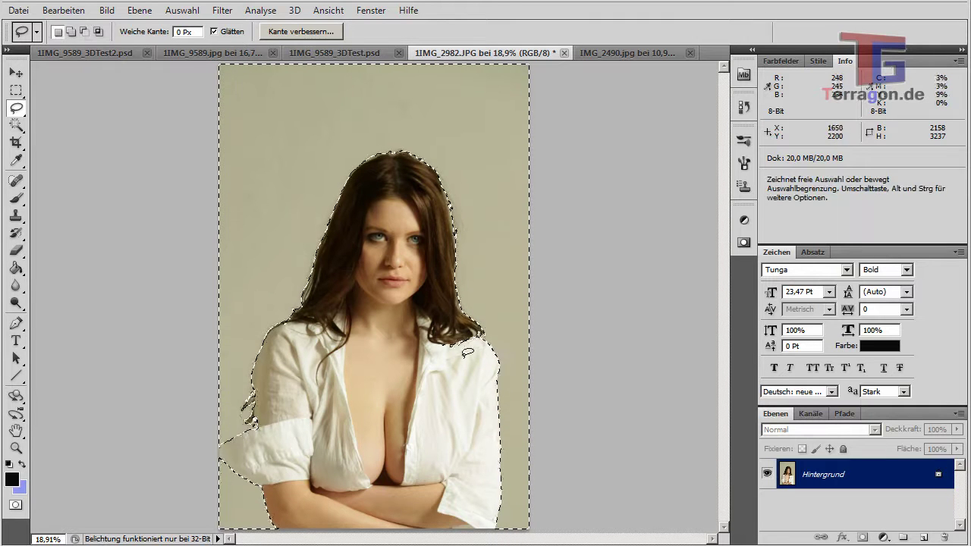
key("alt")
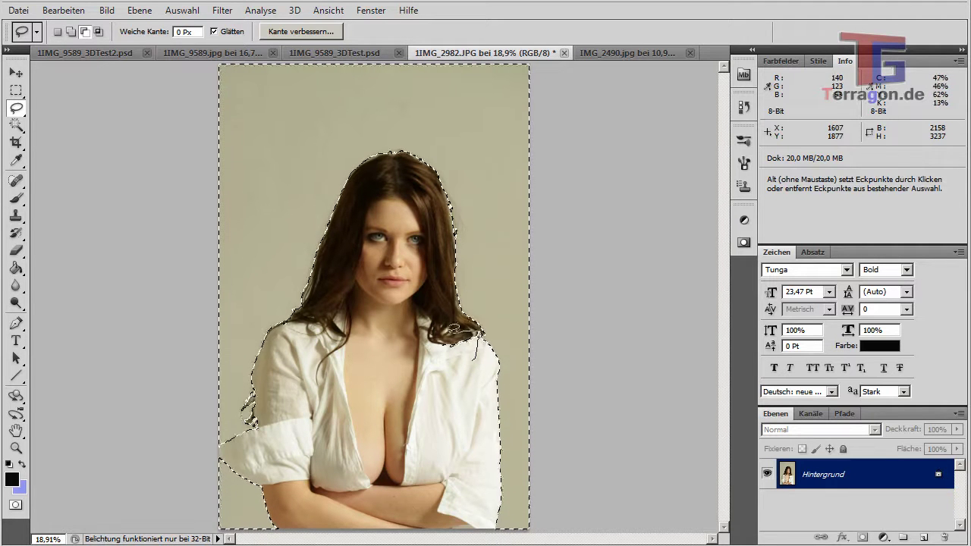
left_click_drag(450, 358, 433, 350)
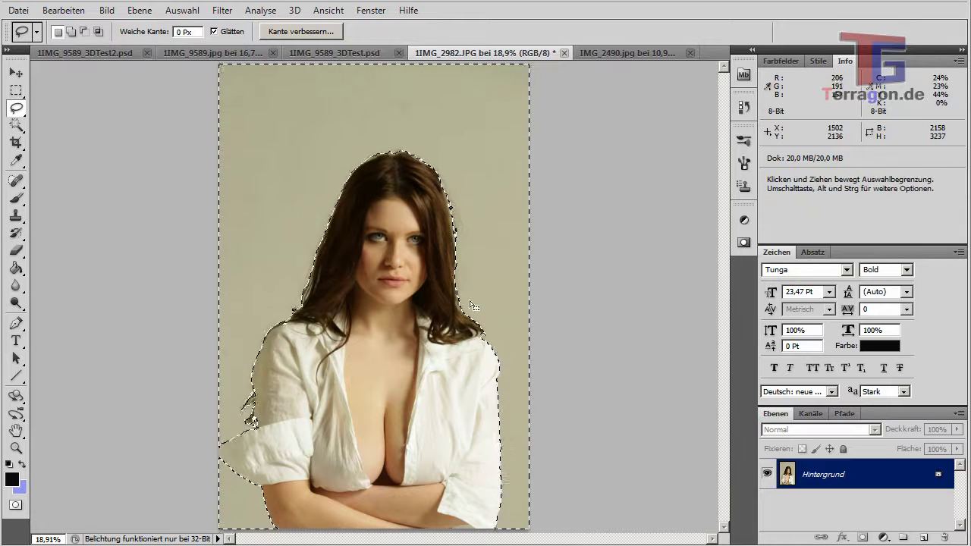
Step: Invert the selection so only the woman is selected
left_click(222, 10)
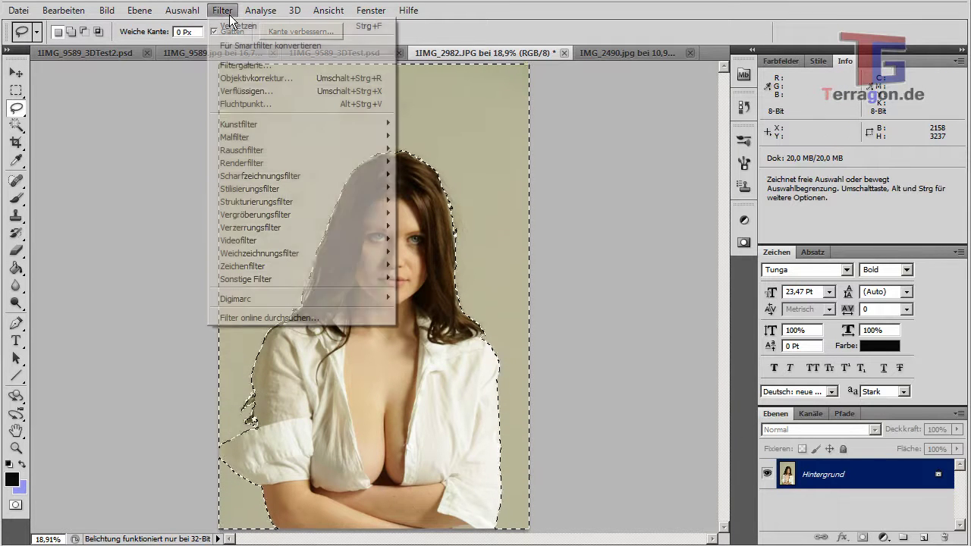
mouse_move(183, 10)
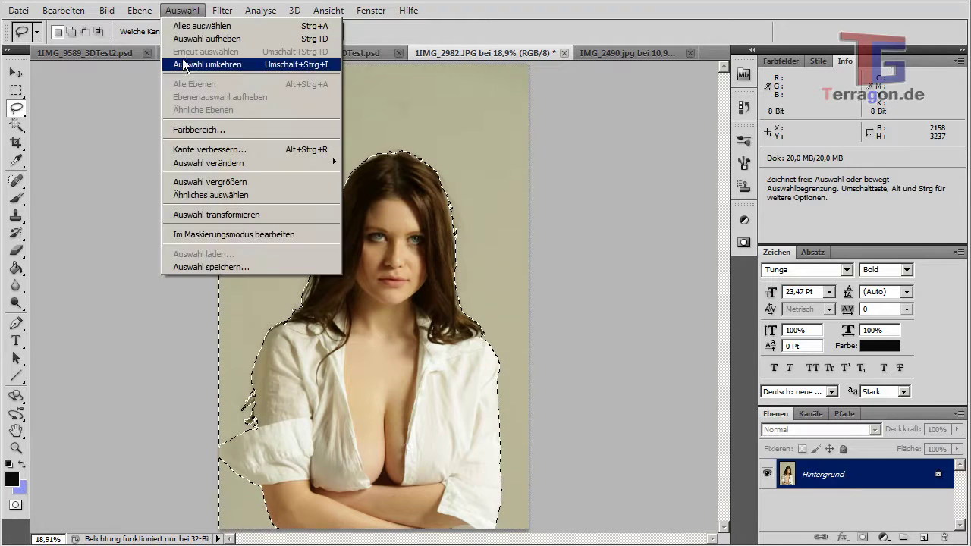
left_click(196, 63)
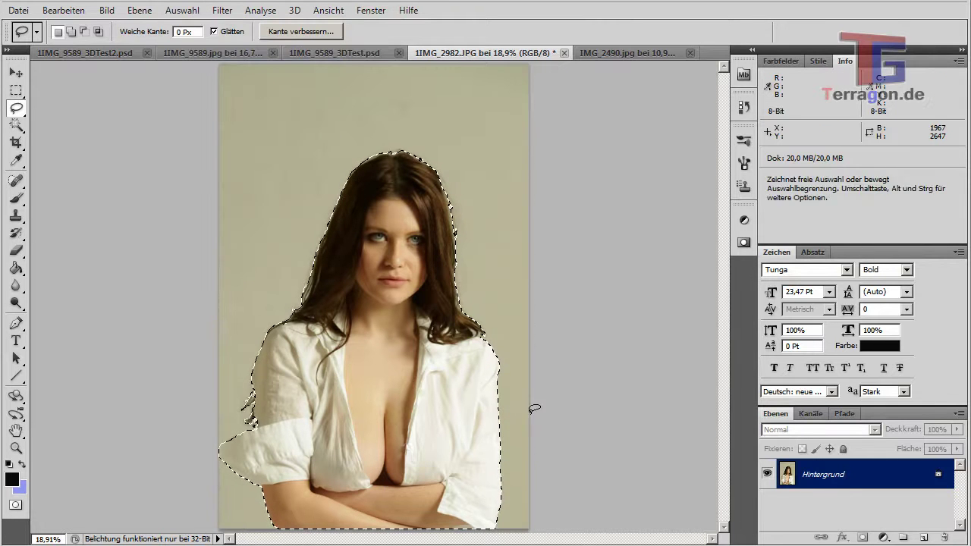
Step: Copy and paste the woman onto new layer Ebene 1 and hide the Hintergrund layer
left_click(73, 11)
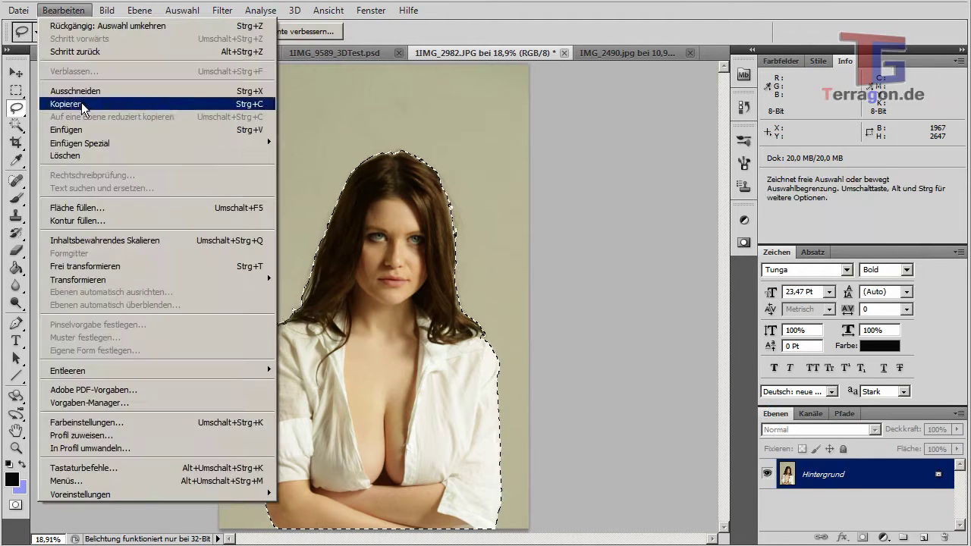
left_click(68, 104)
left_click(74, 11)
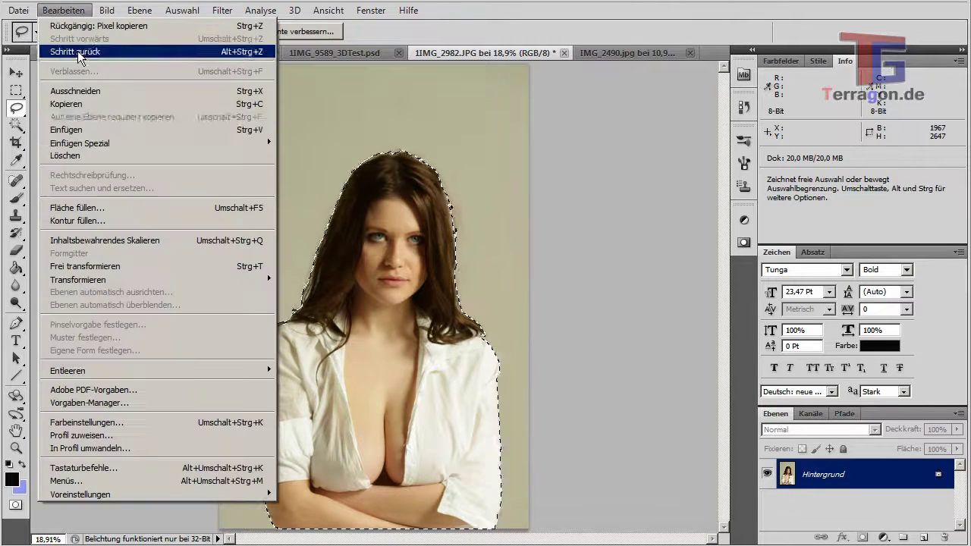
left_click(80, 130)
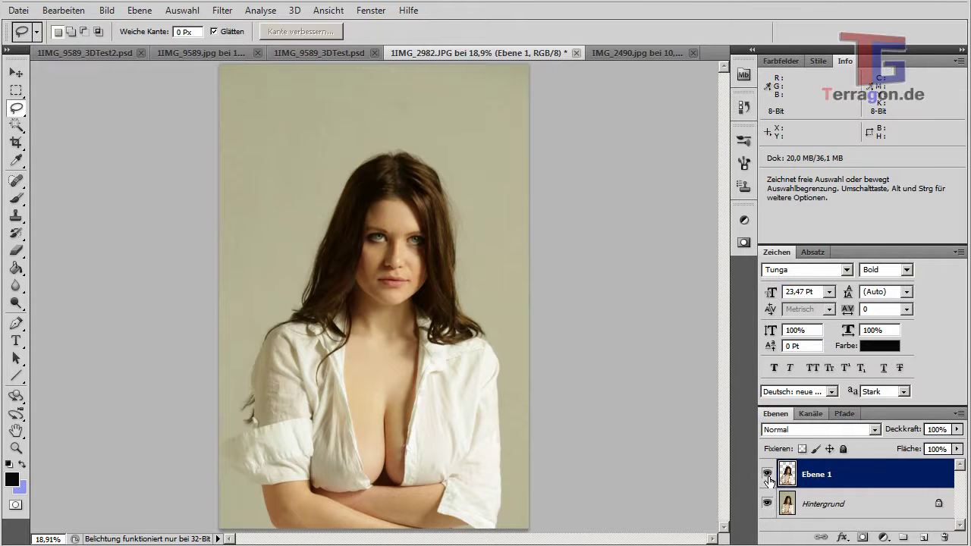
left_click(767, 506)
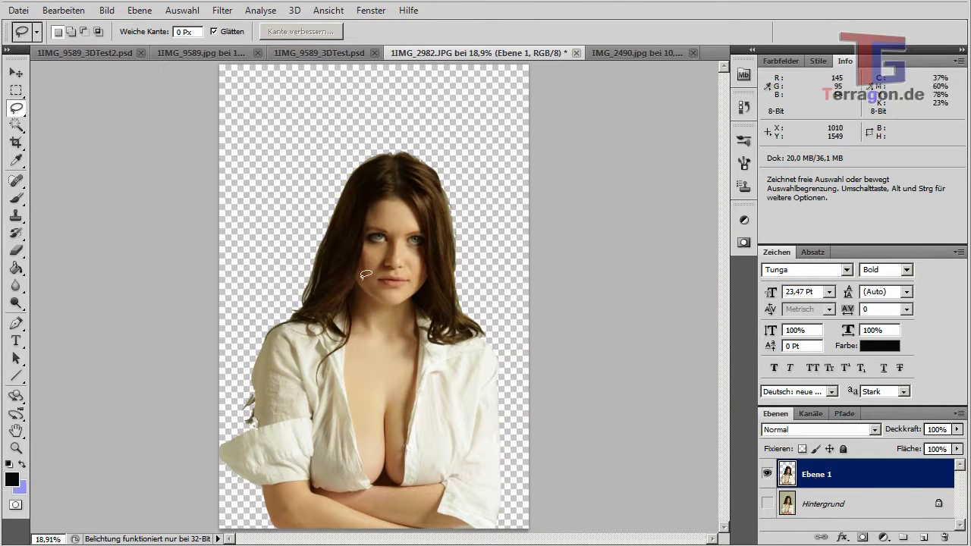
Step: Copy the whole ivy wall image, paste it into IMG_2982 as Ebene 2, and place it below Ebene 1
left_click(642, 54)
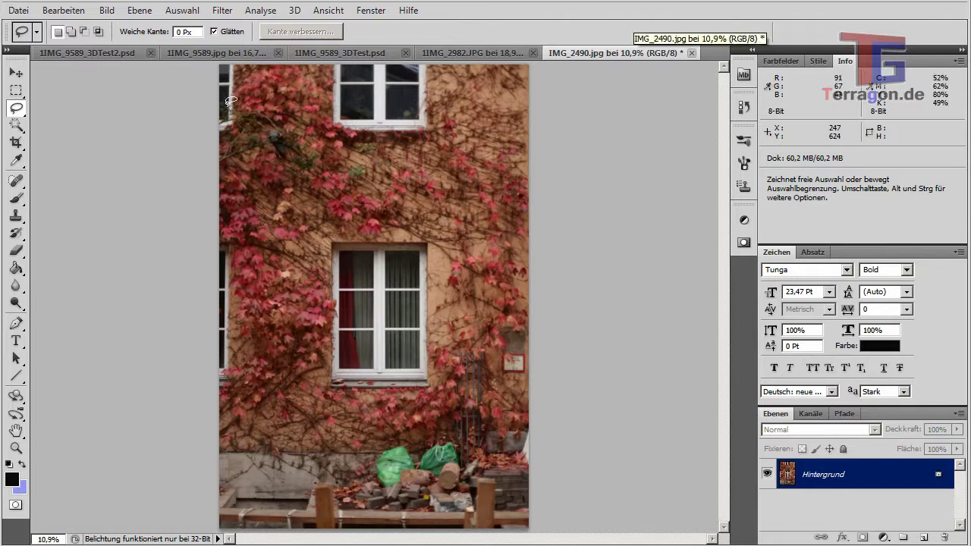
key("ctrl+a")
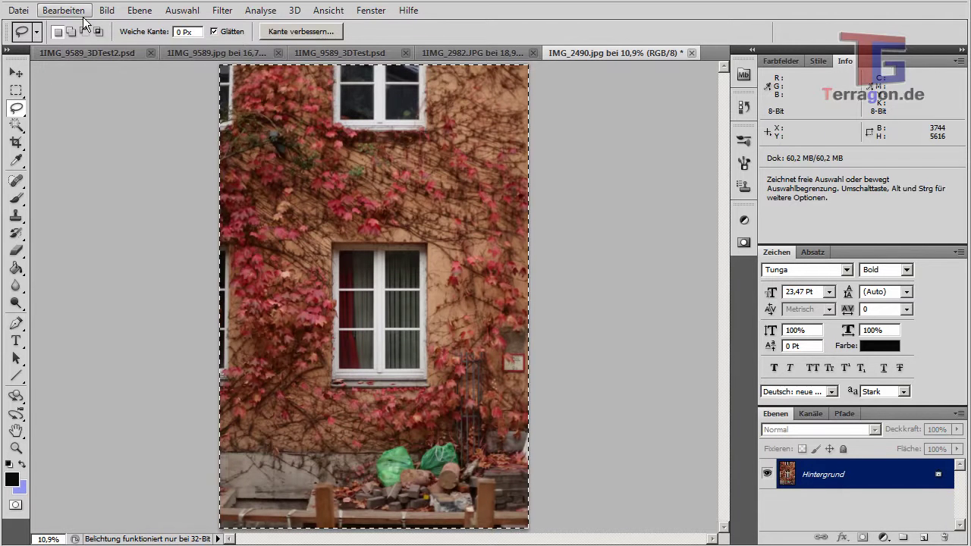
left_click(79, 11)
left_click(90, 104)
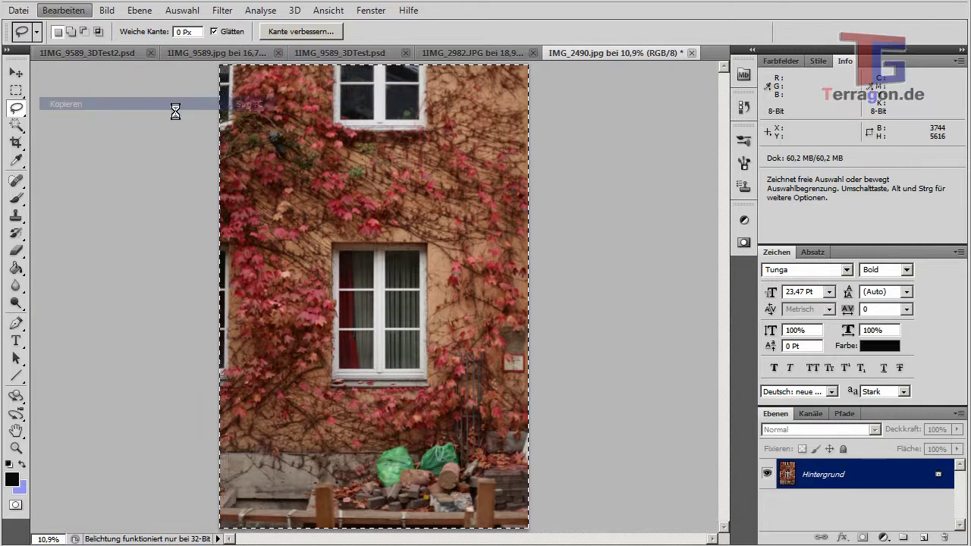
left_click(497, 54)
left_click(67, 10)
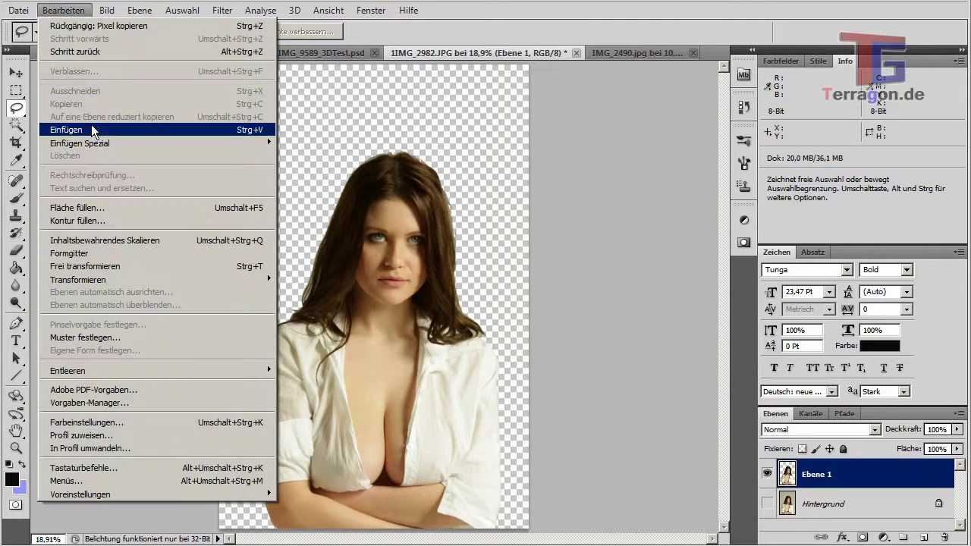
left_click(91, 129)
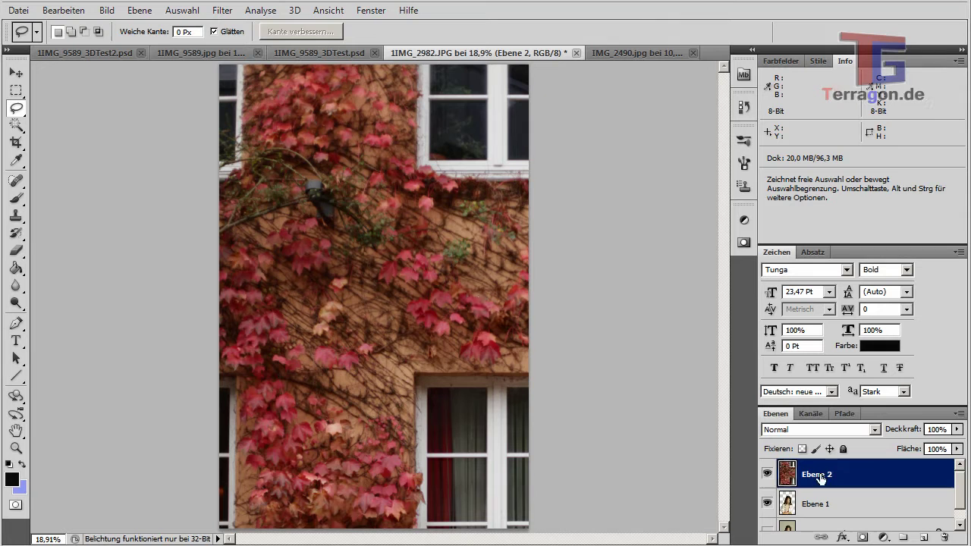
left_click_drag(821, 479, 821, 518)
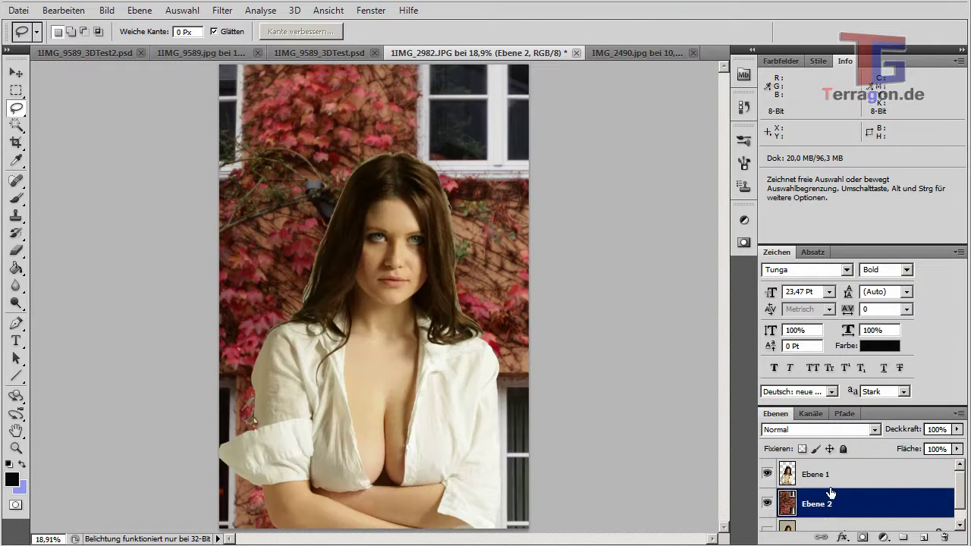
Step: Free-transform Ebene 2 down to about 58.6% so the ivy fills the canvas, and apply it
left_click(63, 10)
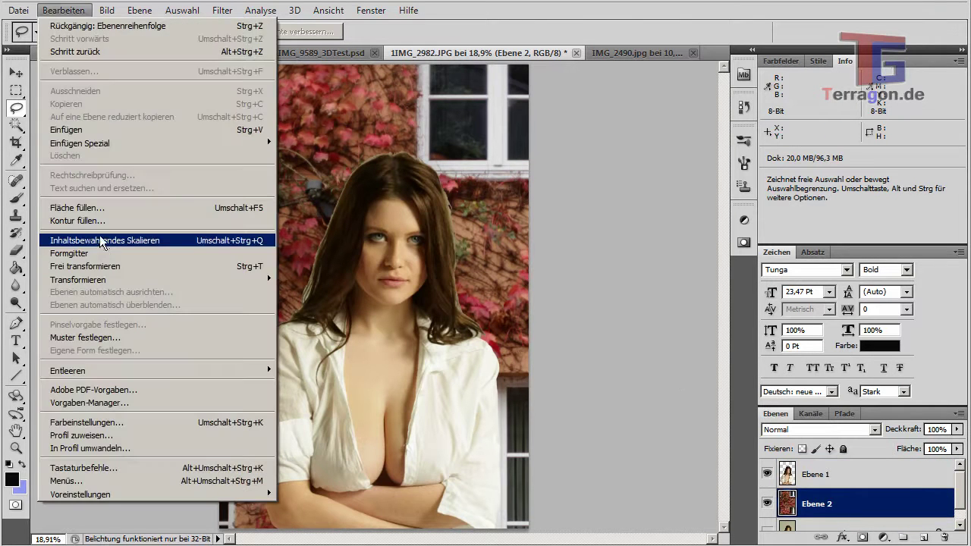
left_click(103, 266)
left_click_drag(233, 74, 324, 121)
left_click_drag(228, 69, 313, 144)
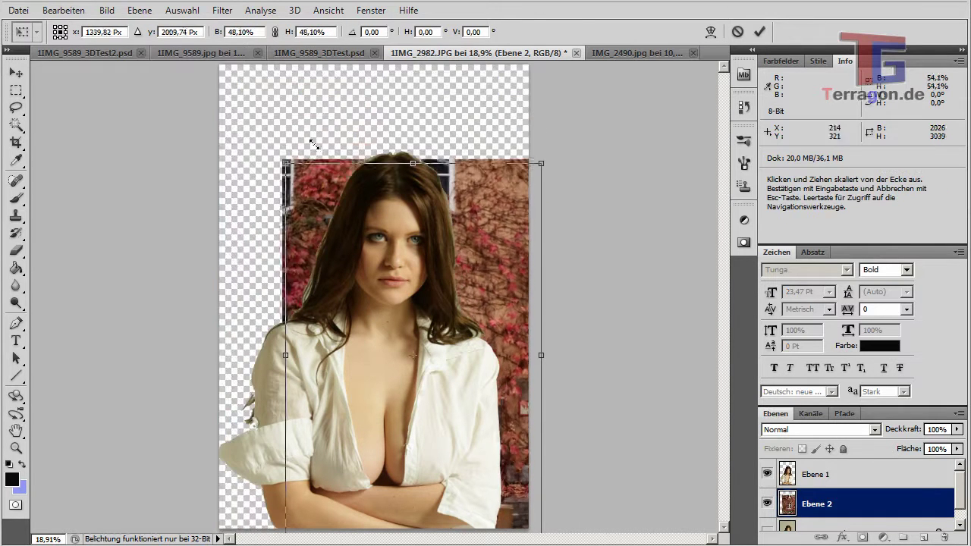
left_click_drag(379, 319, 314, 220)
left_click_drag(479, 452, 558, 522)
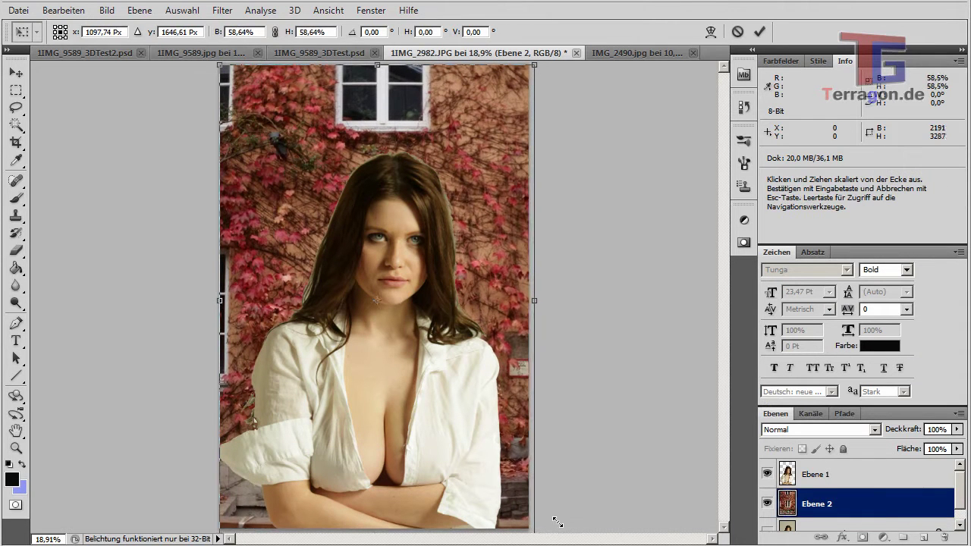
key("v")
left_click(440, 226)
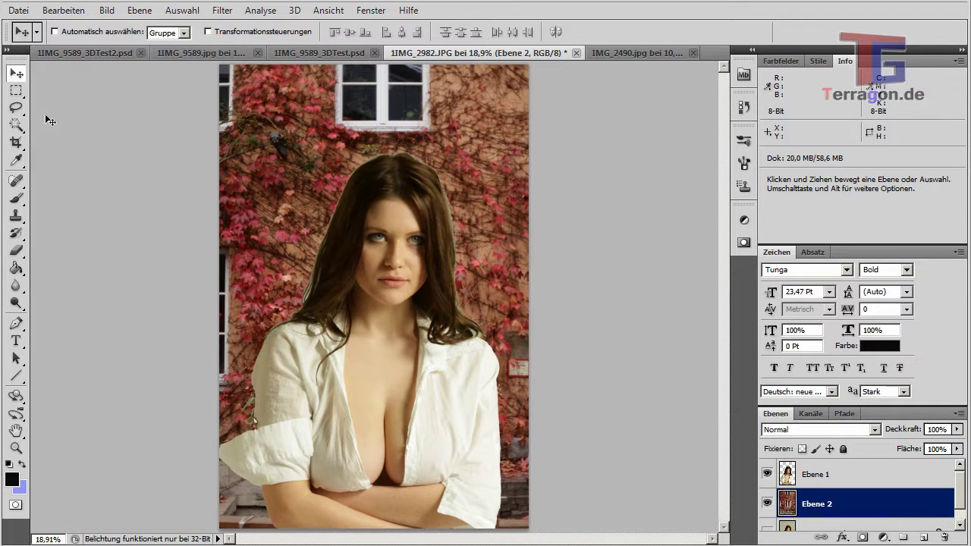
Step: Select Ebene 1 and move the woman right, nudging her twice with Shift+Right
left_click(831, 474)
left_click_drag(377, 421, 393, 421)
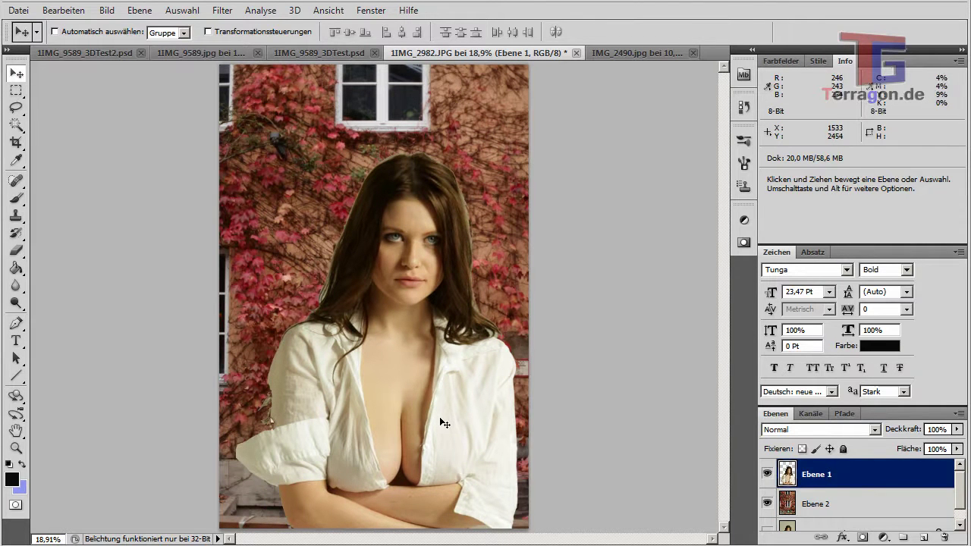
key("shift+Right")
key("shift+Right")
key("shift+Right")
key("shift+Right")
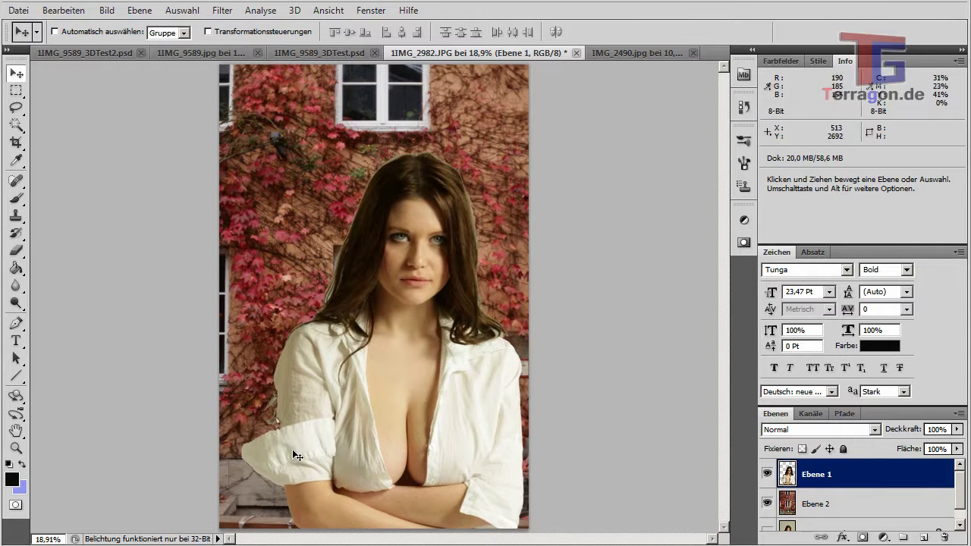
key("shift+Right")
key("shift+Right")
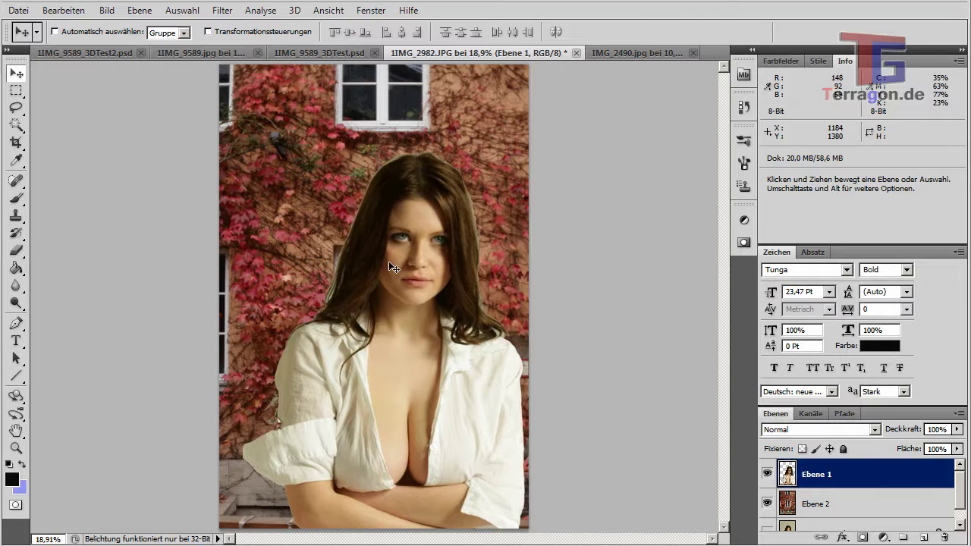
Step: Set up the Eraser with a soft 131 px brush
left_click(17, 251)
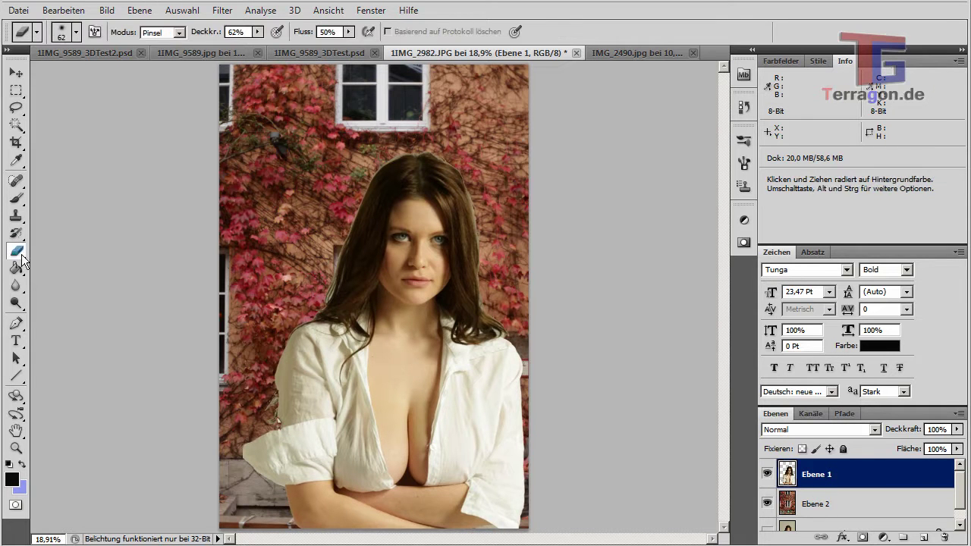
left_click(76, 32)
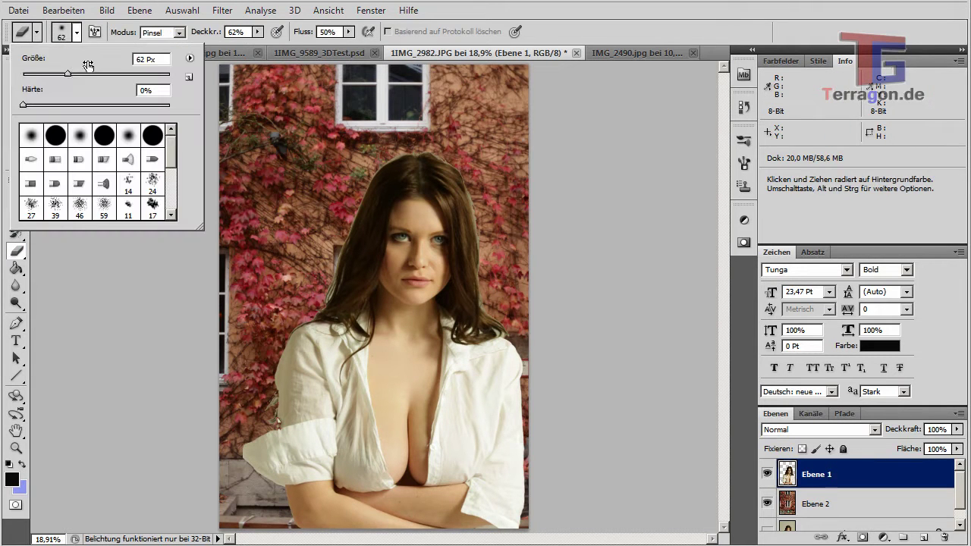
left_click_drag(92, 75, 95, 75)
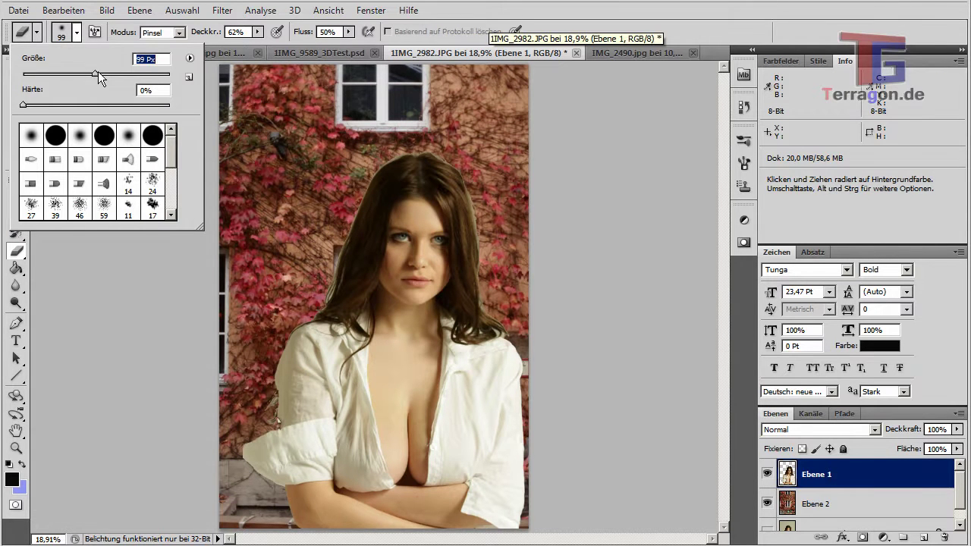
left_click(314, 264)
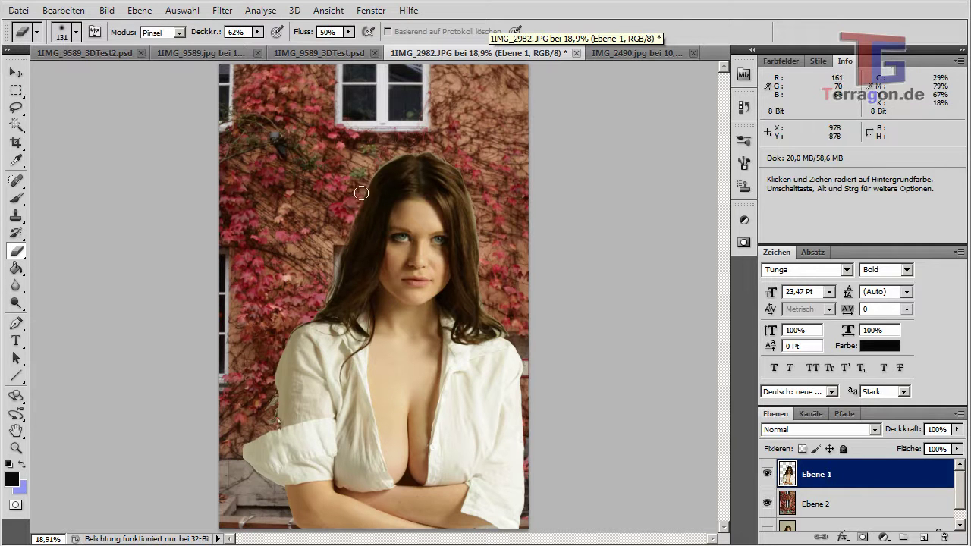
Step: Erase along the top, right and left edges of the hair to soften them
mouse_move(366, 181)
left_mouse_down()
mouse_move(406, 147)
mouse_move(456, 163)
mouse_move(443, 153)
mouse_move(453, 154)
mouse_move(482, 199)
mouse_move(484, 243)
mouse_move(470, 180)
left_mouse_up()
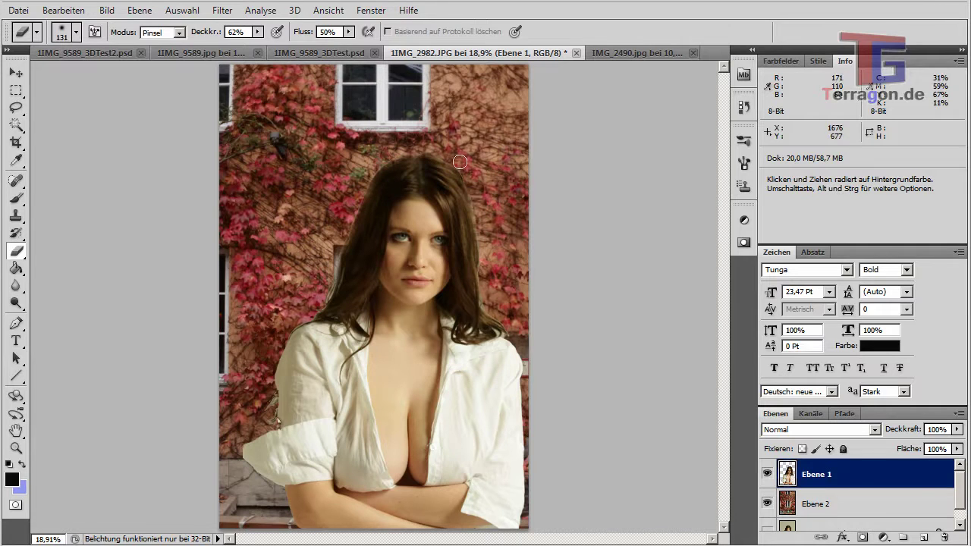
mouse_move(492, 271)
left_mouse_down()
mouse_move(486, 303)
mouse_move(489, 271)
mouse_move(504, 332)
mouse_move(503, 322)
mouse_move(536, 339)
left_mouse_up()
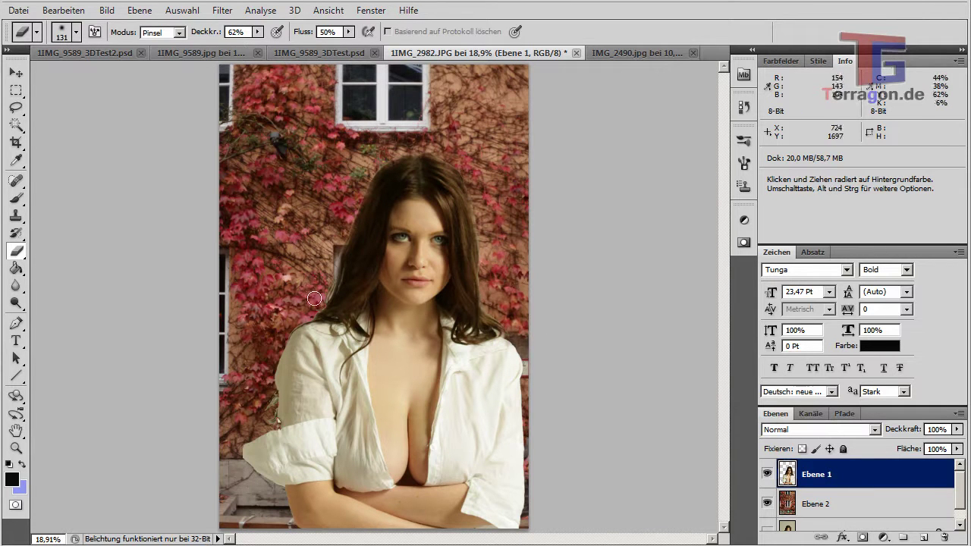
mouse_move(326, 283)
left_mouse_down()
mouse_move(339, 245)
mouse_move(329, 269)
mouse_move(231, 260)
mouse_move(327, 285)
mouse_move(337, 272)
mouse_move(307, 312)
left_mouse_up()
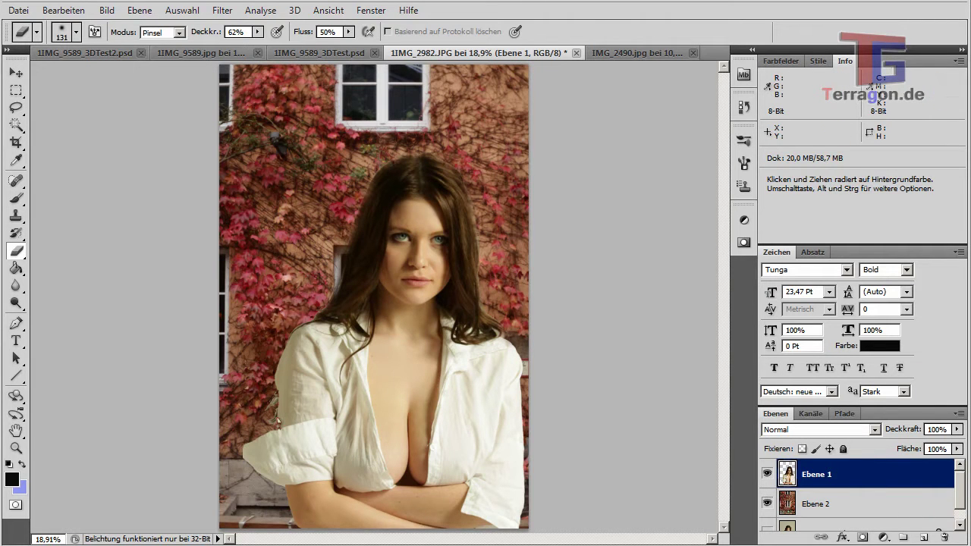
key("m")
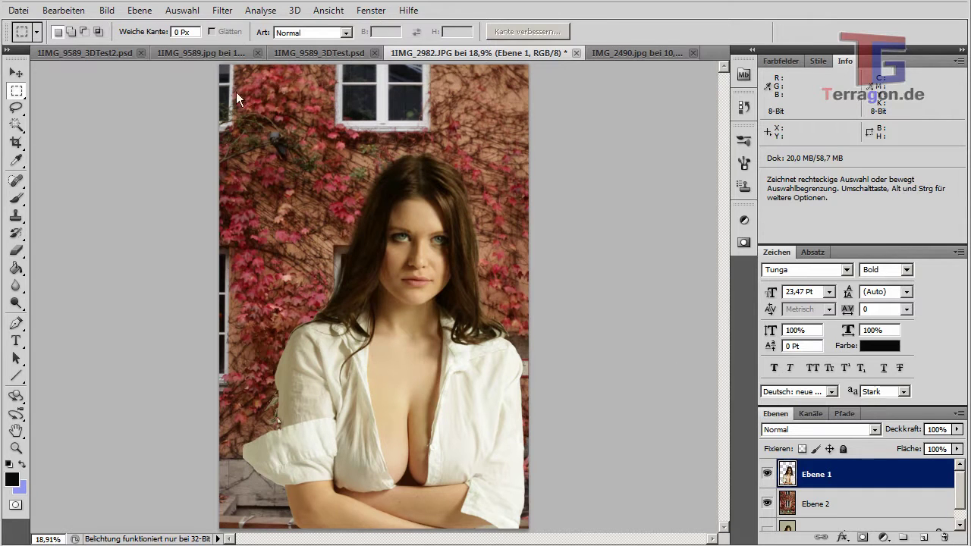
Step: Apply Schwarzweiß to Ebene 1 with Reds at 30% and Yellows at 71%
left_click(104, 12)
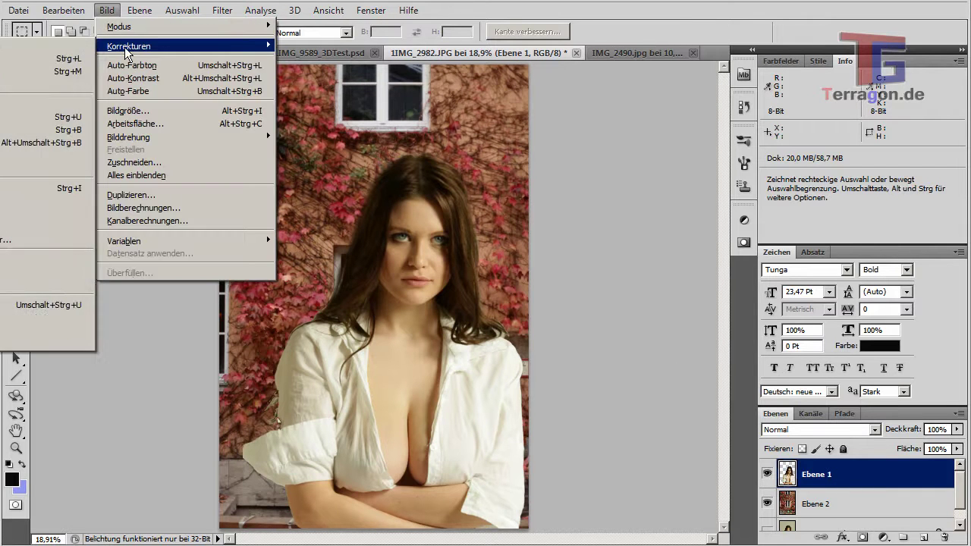
left_click(31, 150)
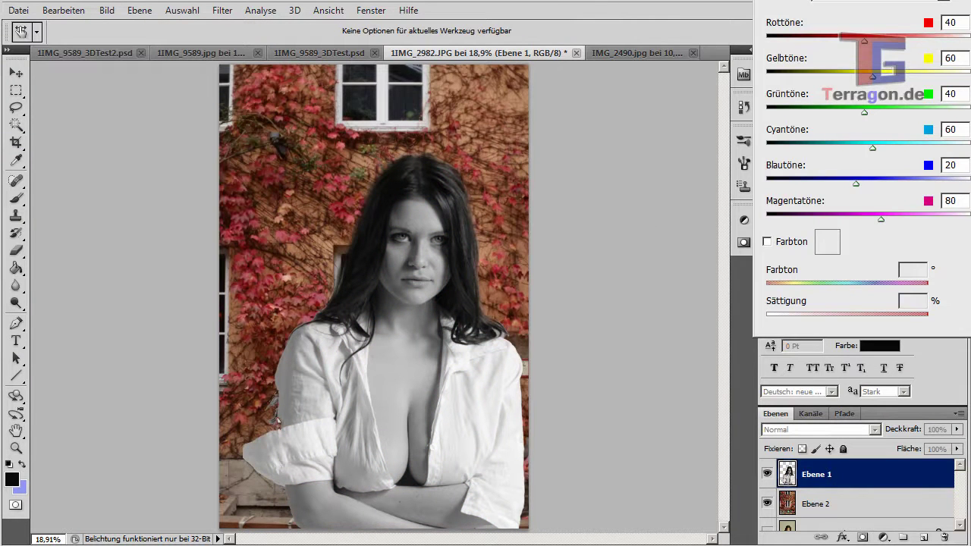
left_click_drag(970, 1, 754, 73)
left_click_drag(632, 145, 628, 149)
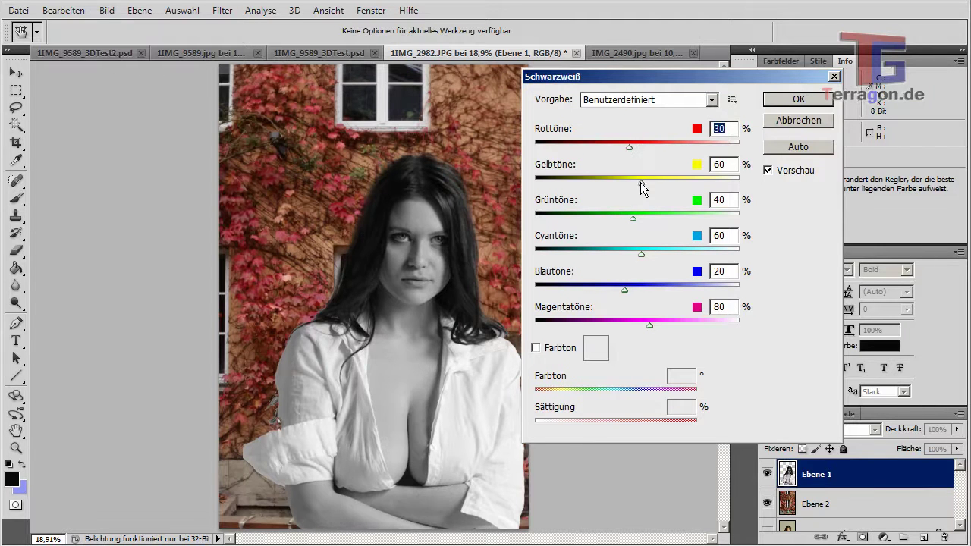
mouse_move(640, 182)
left_mouse_down()
mouse_move(626, 183)
mouse_move(646, 180)
left_mouse_up()
left_click(802, 121)
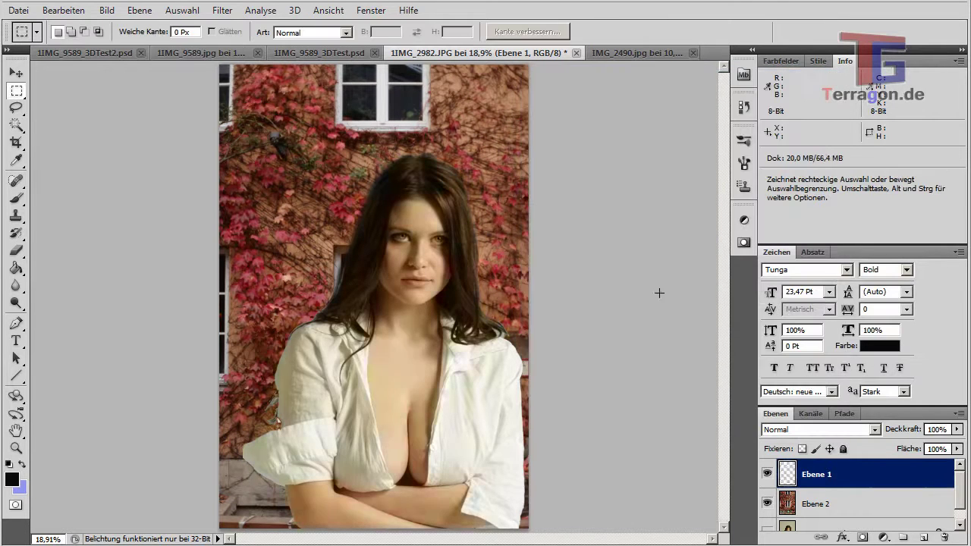
Step: Select Ebene 2 and apply Schwarzweiß with Rottöne raised from 40 to 70
left_click(827, 509)
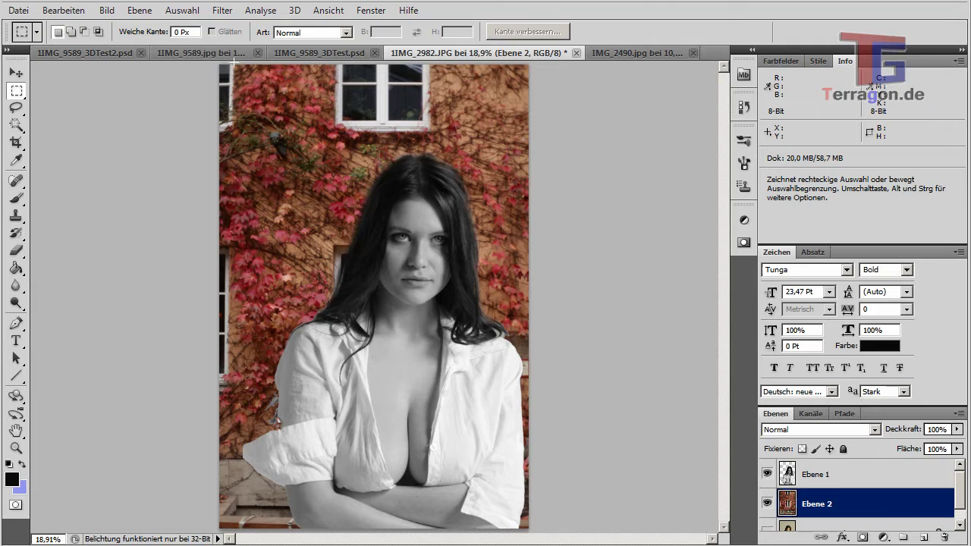
left_click(110, 13)
mouse_move(121, 46)
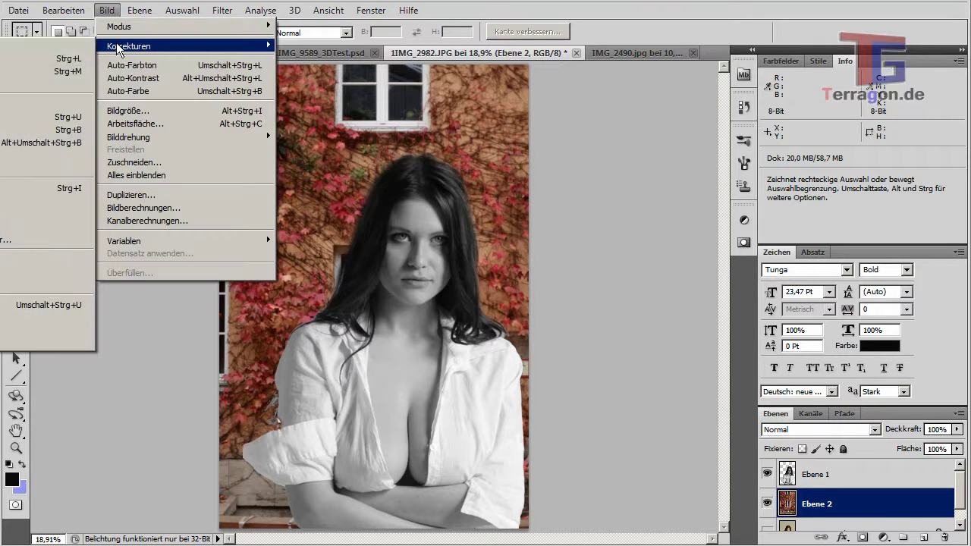
left_click(25, 144)
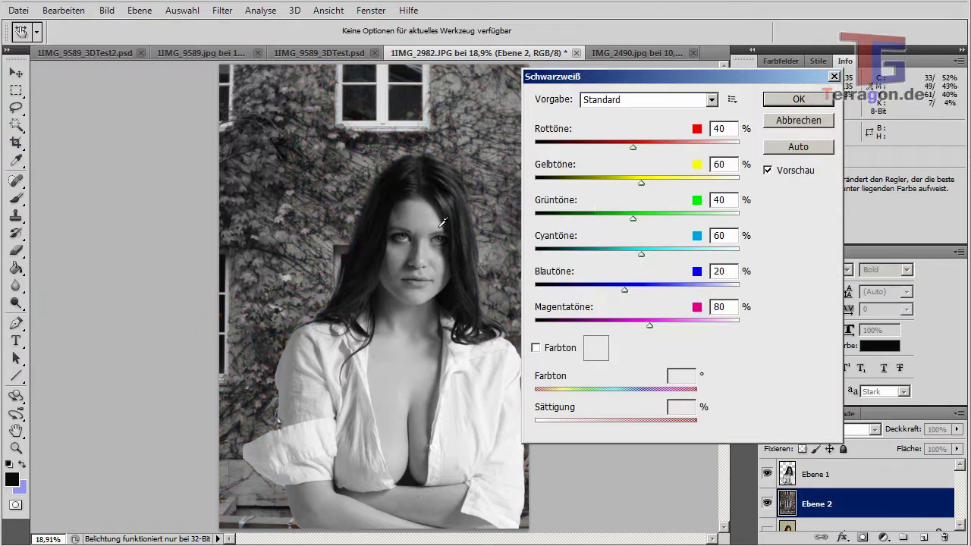
left_click_drag(629, 151, 645, 148)
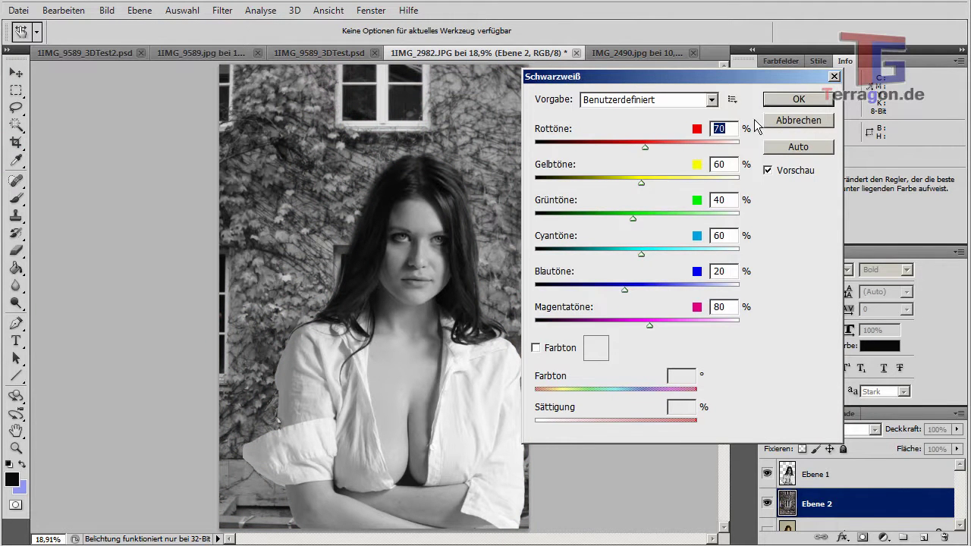
left_click(796, 99)
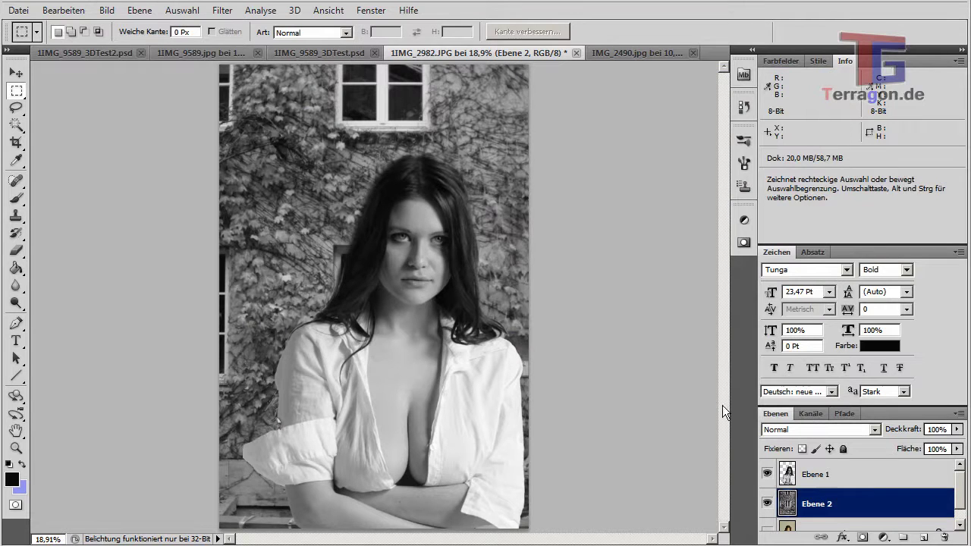
Step: Duplicate Ebene 1 as Ebene 1 Kopie
left_click(835, 474)
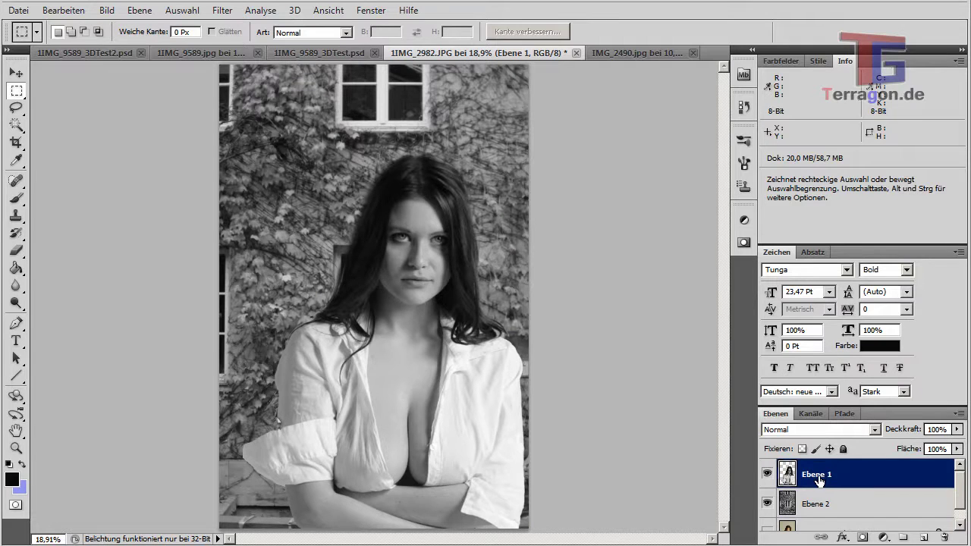
right_click(822, 480)
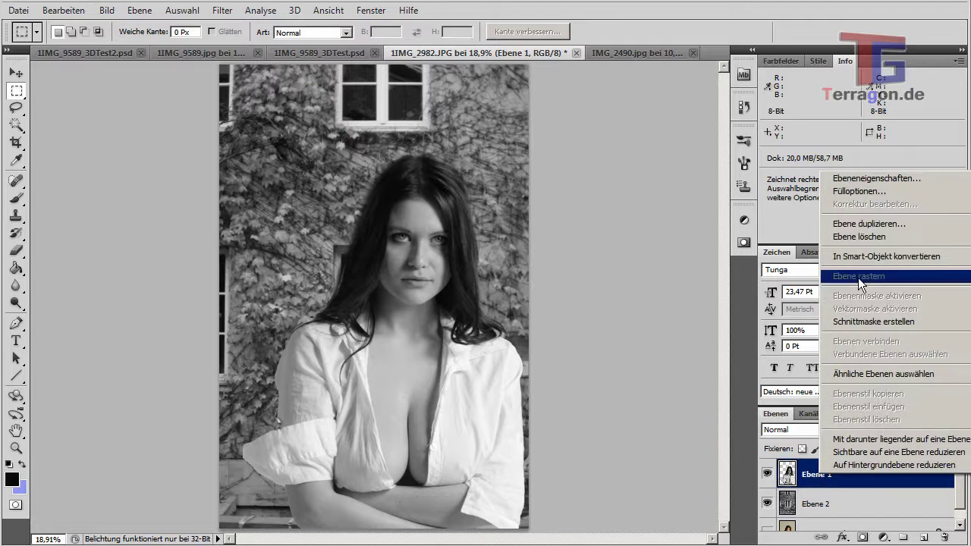
left_click(863, 224)
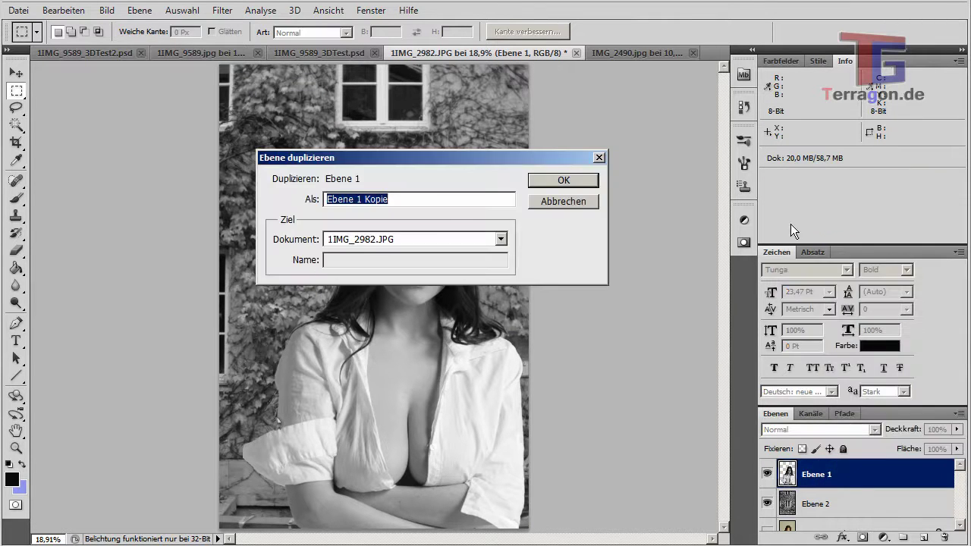
left_click(585, 179)
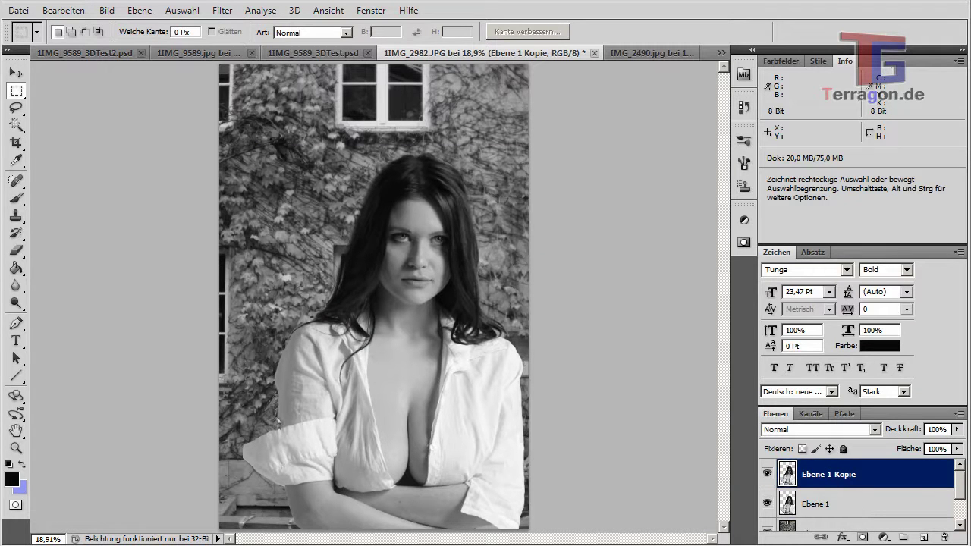
Step: Turn off the R channel in Ebene 1 Kopie's blending options
double_click(789, 474)
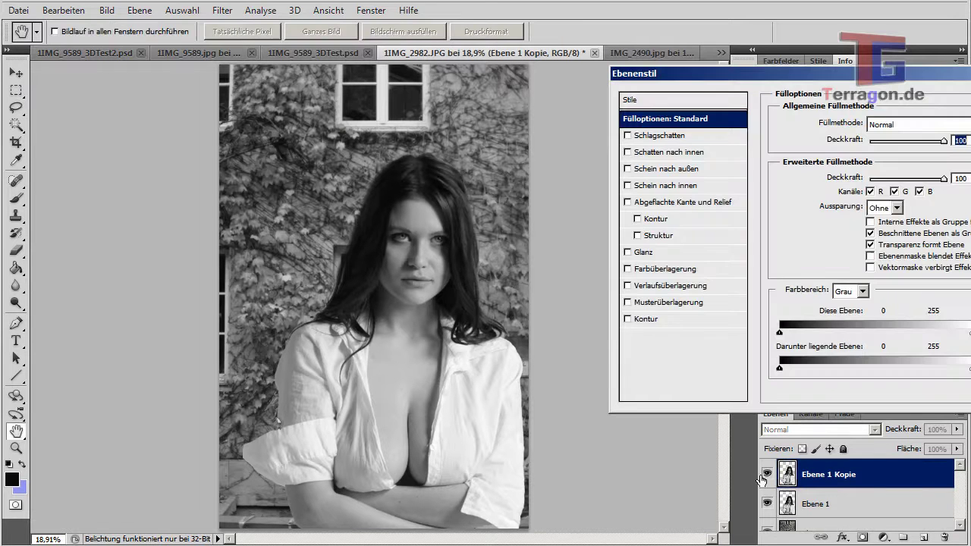
left_click_drag(789, 74, 672, 49)
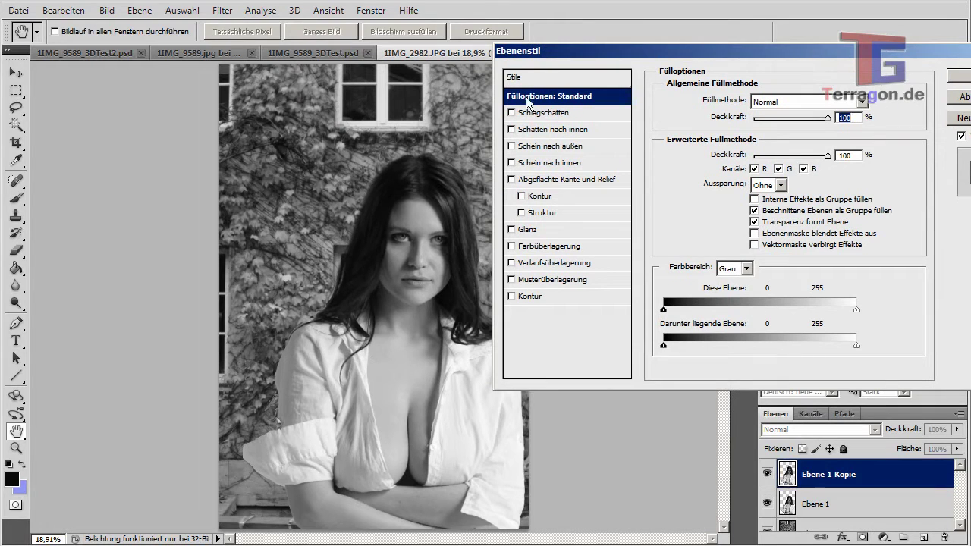
left_click(755, 168)
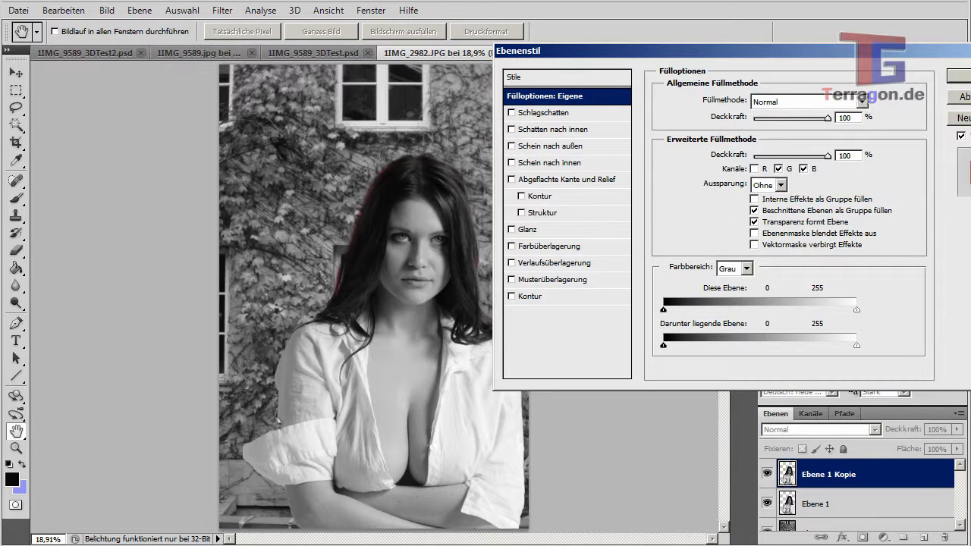
key("Return")
key("b")
key("e")
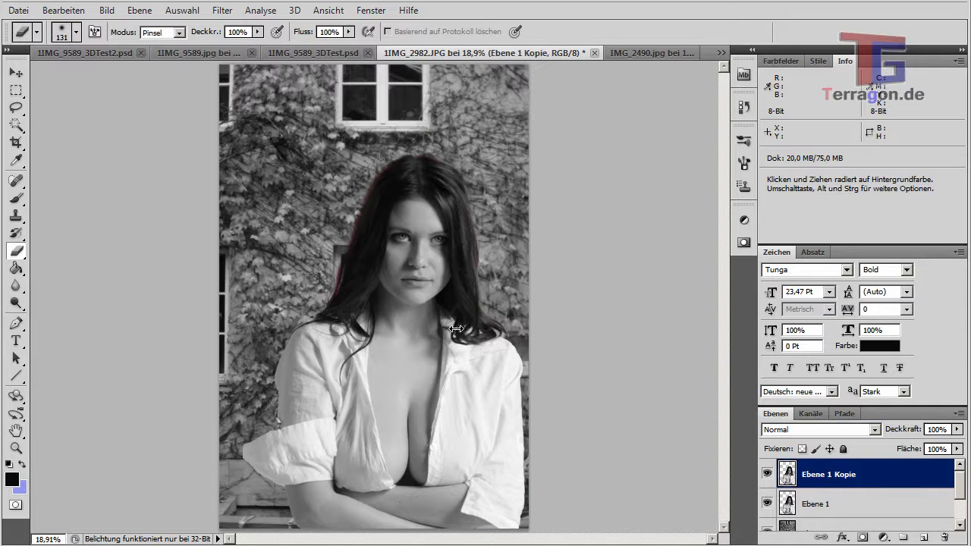
Step: Shift the Ebene 1 Kopie layer about 50 px left with the Move tool
left_click(17, 74)
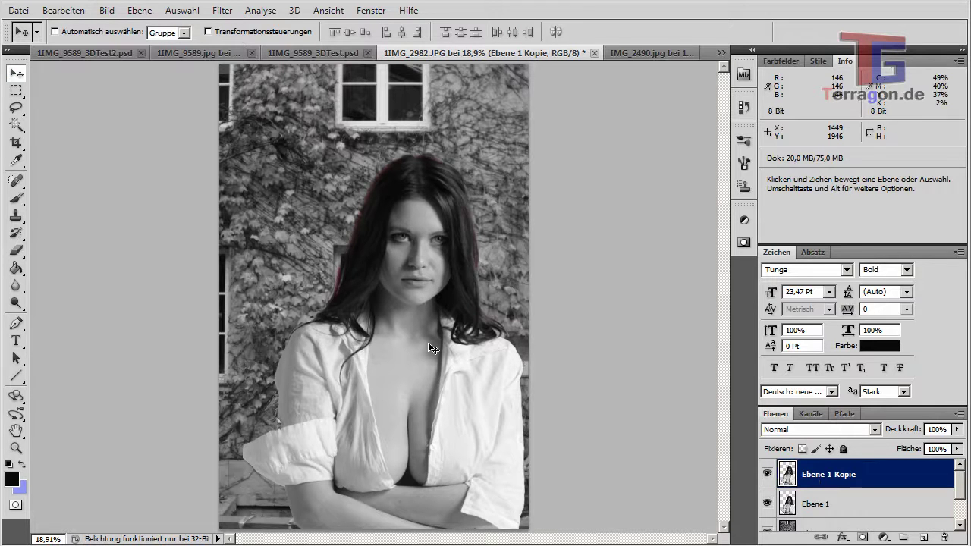
left_click_drag(426, 342, 419, 343)
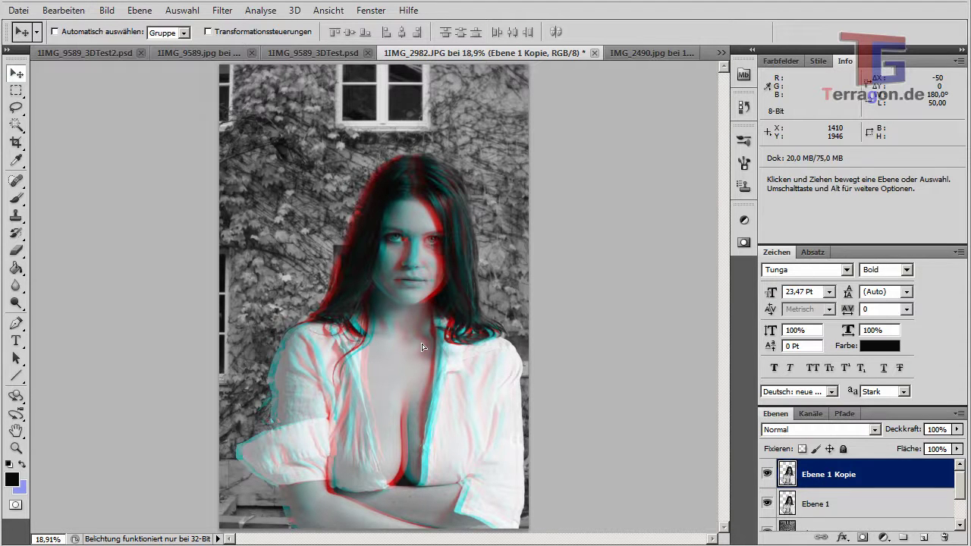
mouse_move(408, 397)
left_mouse_down()
mouse_move(387, 398)
mouse_move(406, 396)
left_mouse_up()
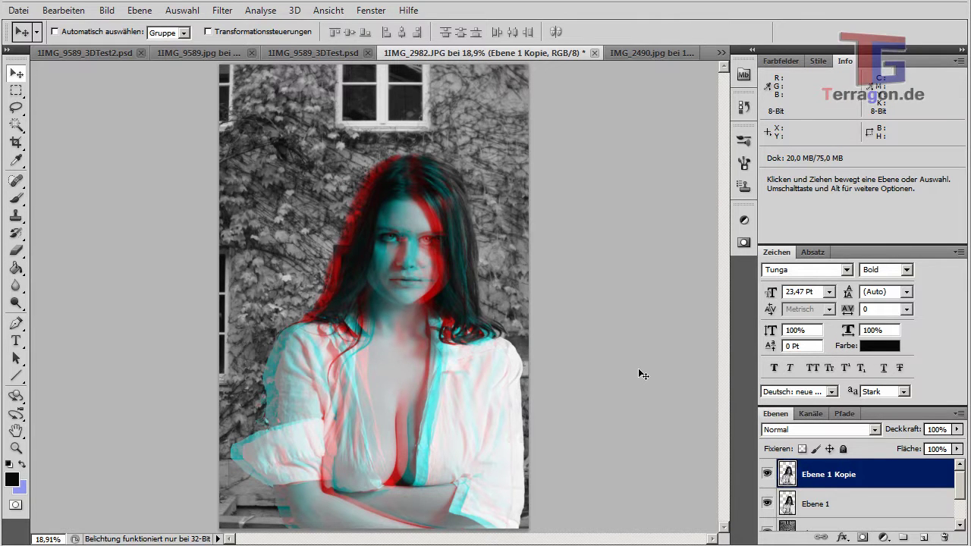
key("m")
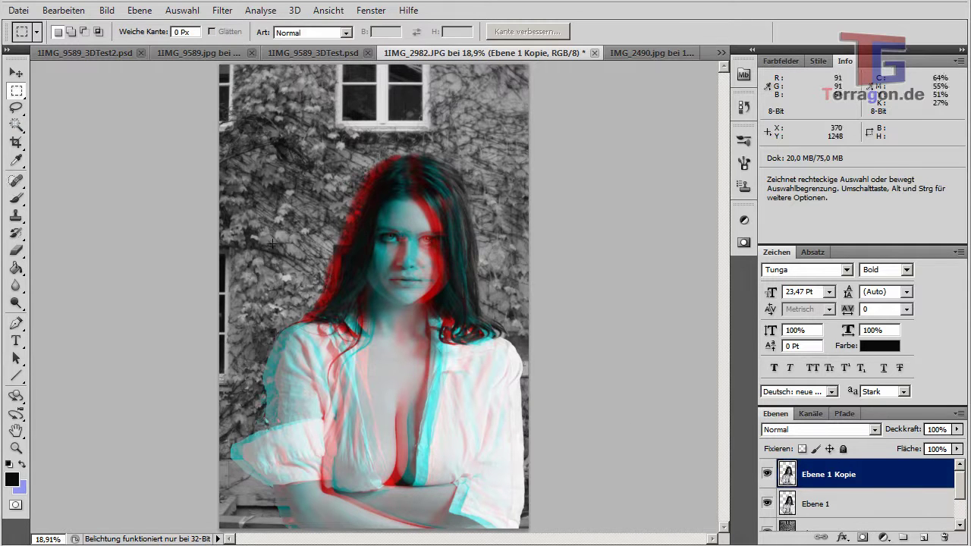
left_click(16, 126)
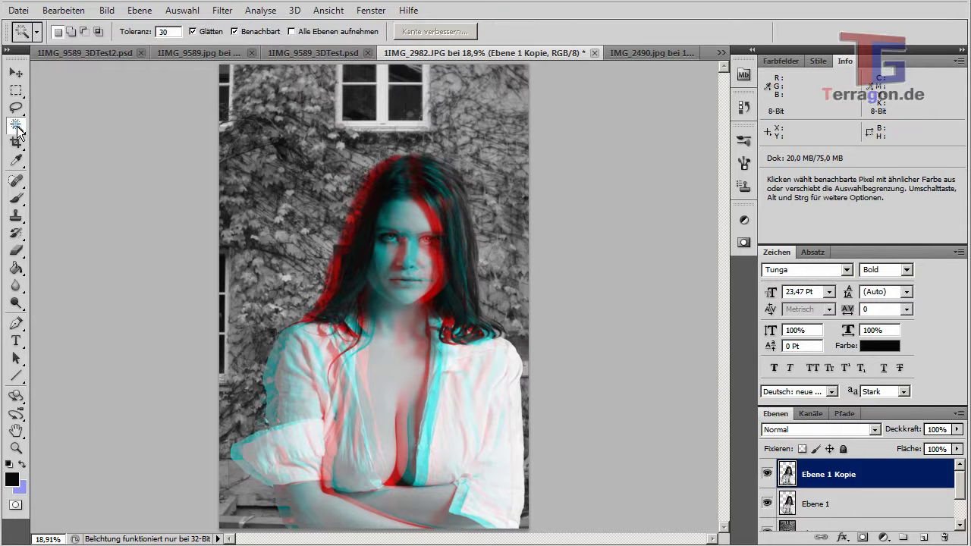
left_click(270, 159)
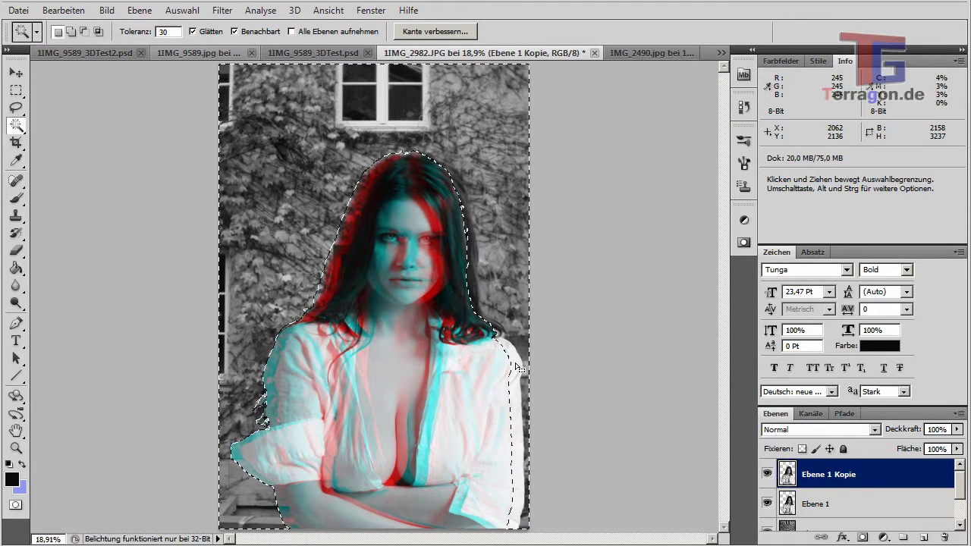
left_click(767, 504)
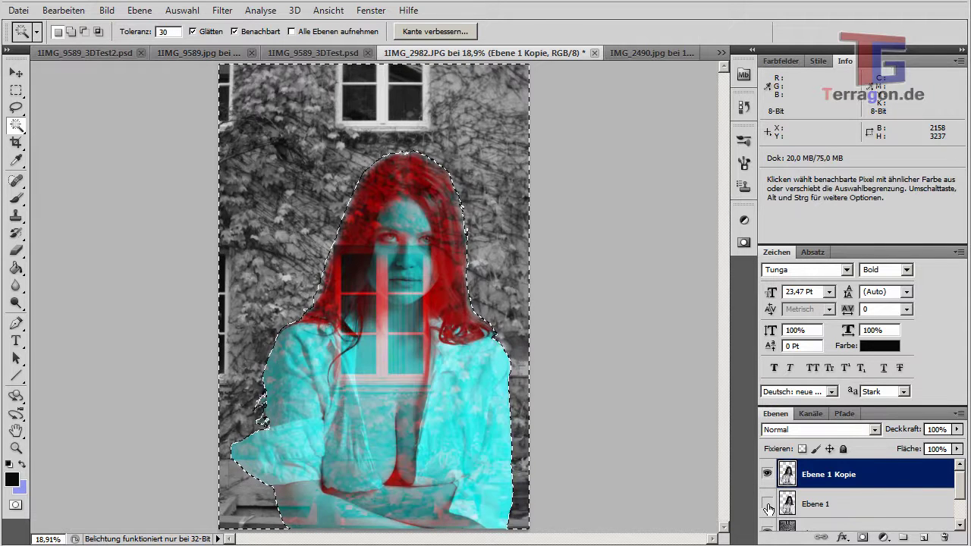
left_click(767, 504)
left_click(845, 511)
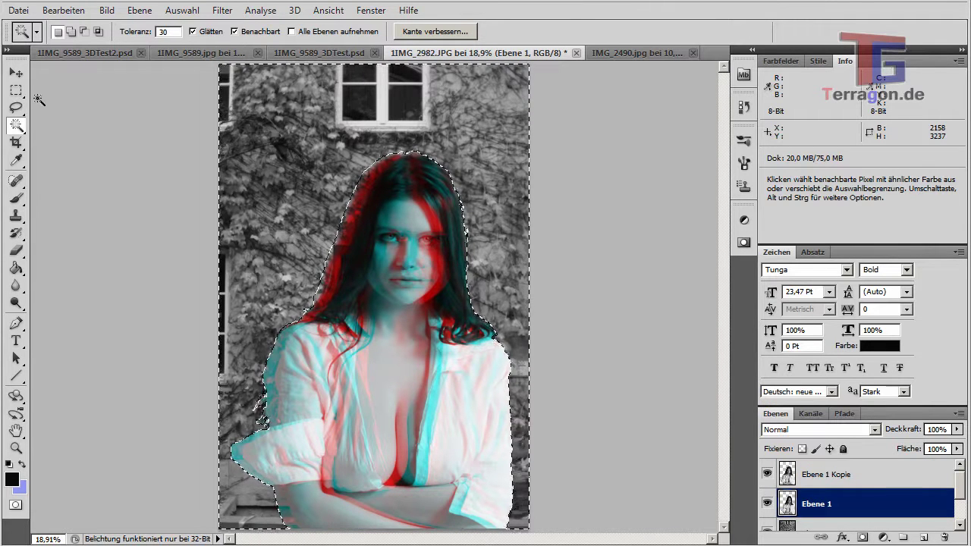
left_click(16, 91)
left_click(149, 134)
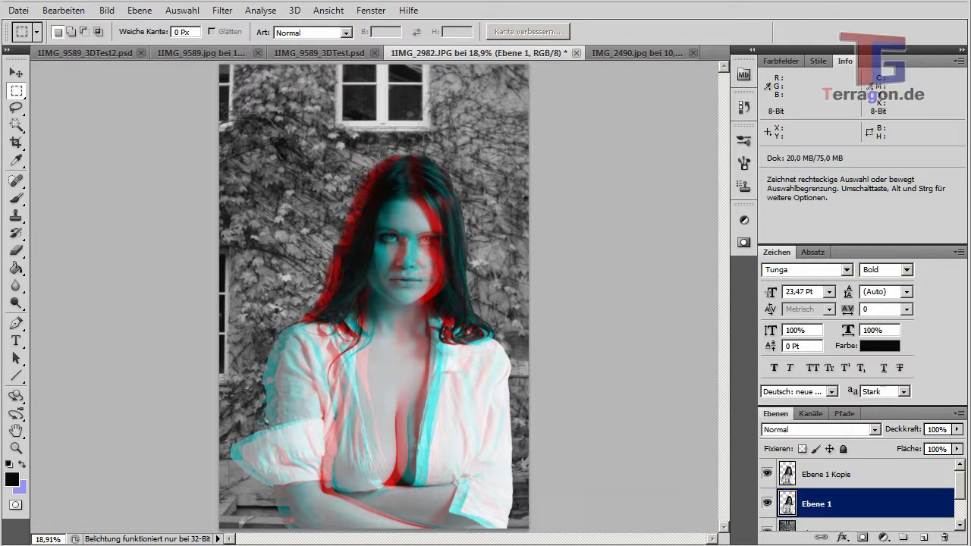
Step: Zoom to about 26% on the woman's face to check the red-cyan offset
key("h")
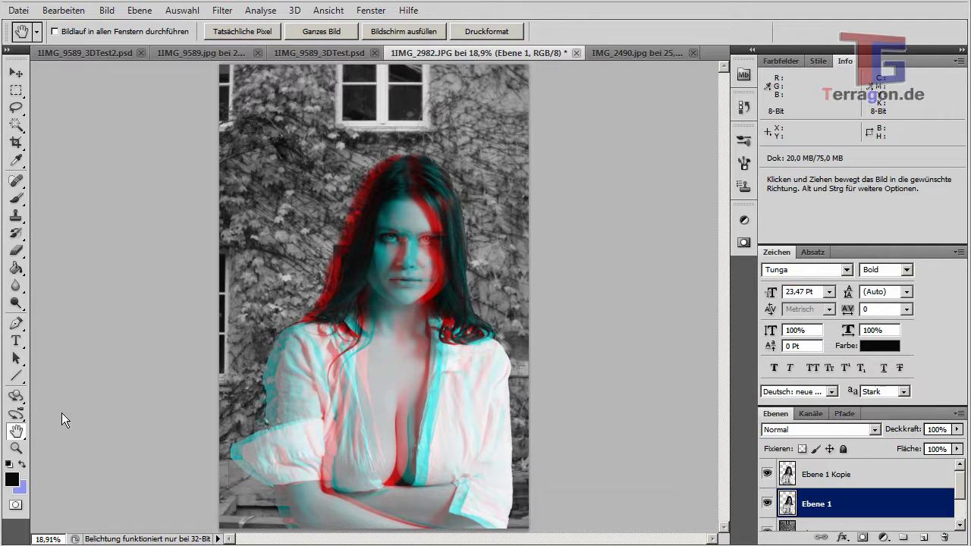
left_click(16, 450)
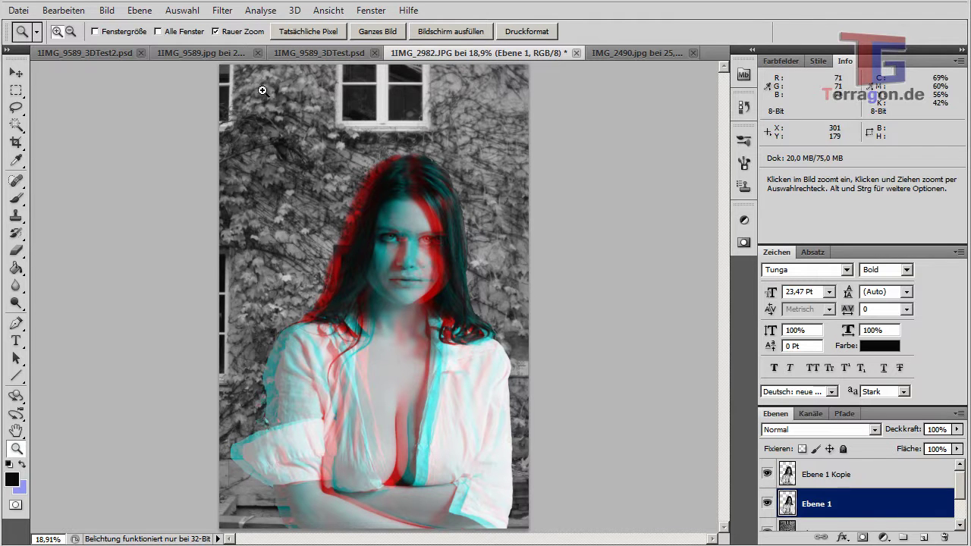
left_click_drag(268, 89, 288, 89)
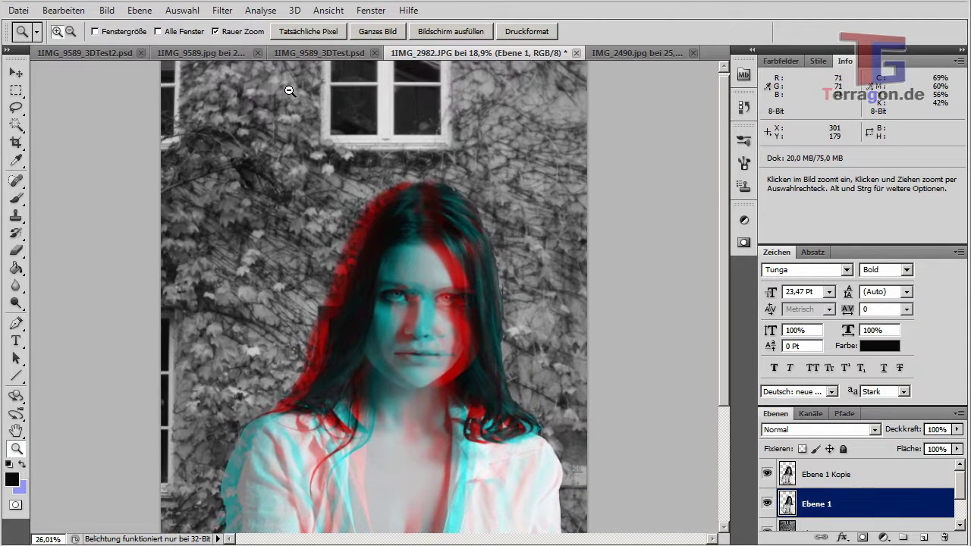